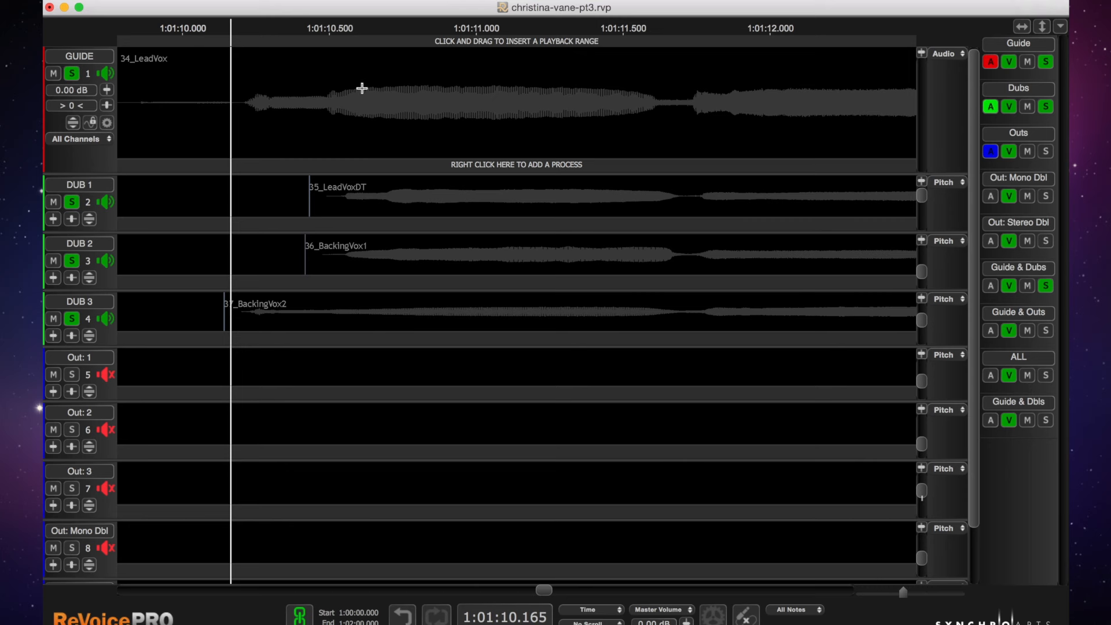
Select the 34_LeadVox guide clip, followed by each of the three dub clips, to compare their waveforms
left_click(324, 107)
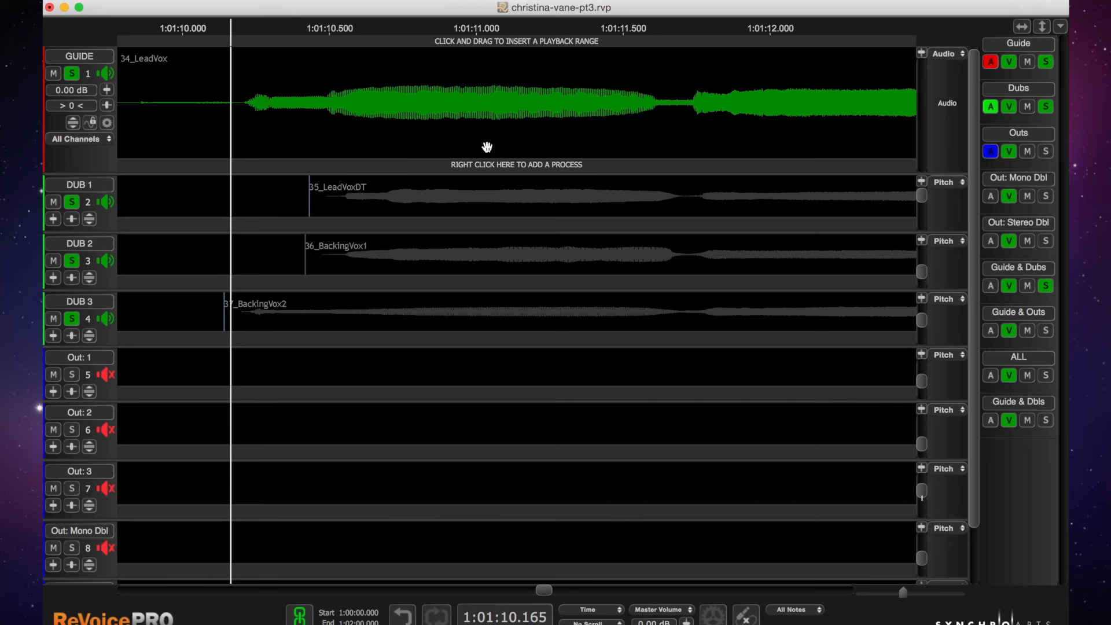
left_click(409, 193)
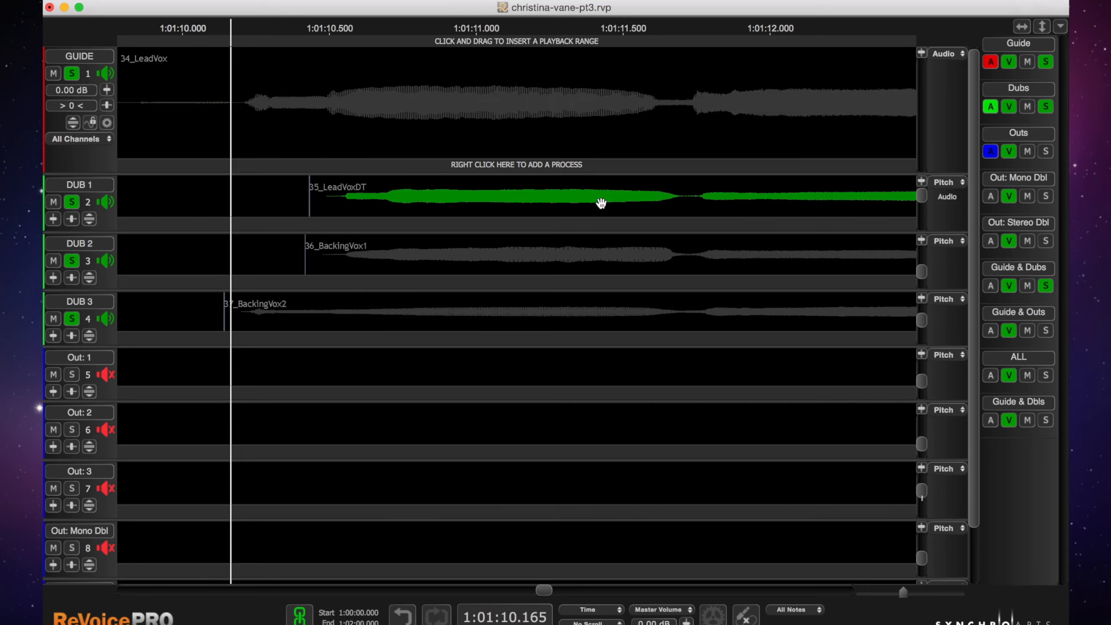
left_click(389, 258)
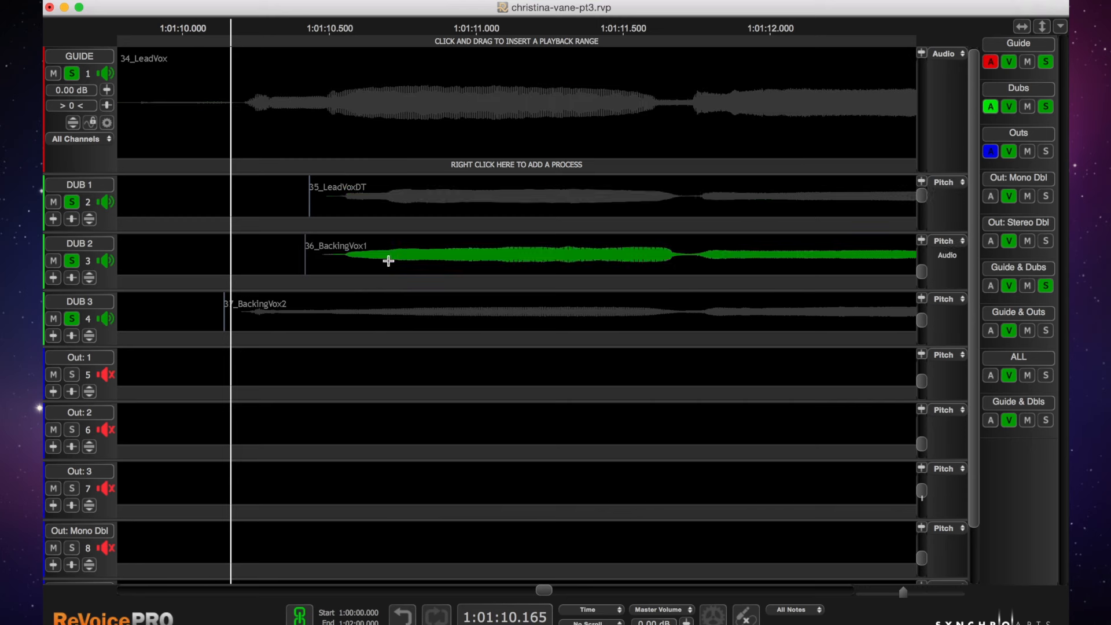
left_click(363, 316)
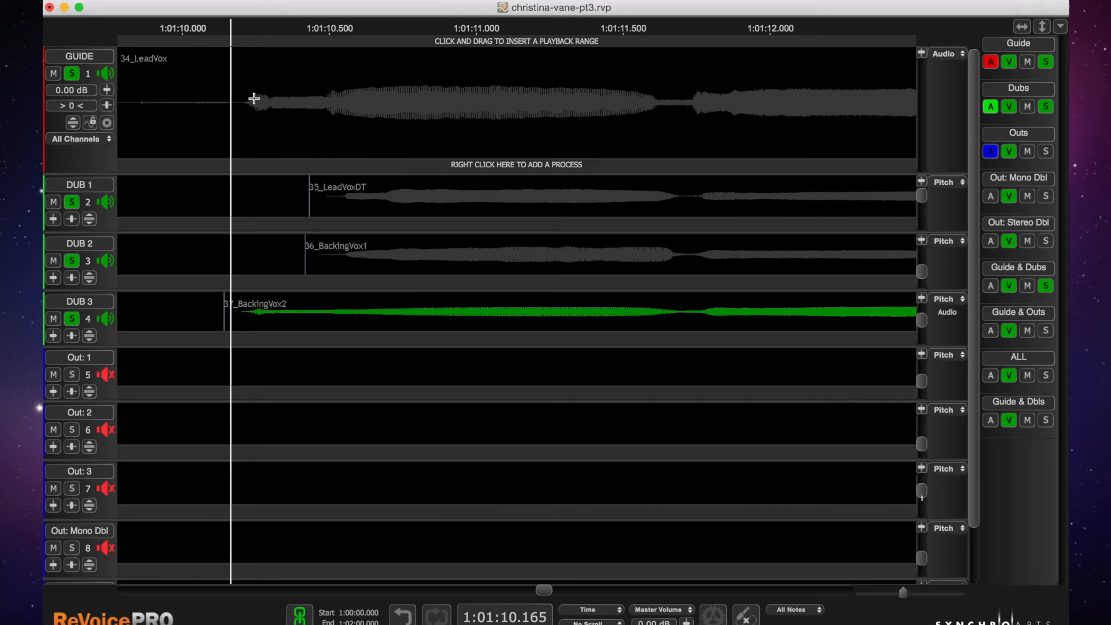
Unsolo the dub tracks and play the guide vocal alone from about 1:01:09.968
left_click(71, 202)
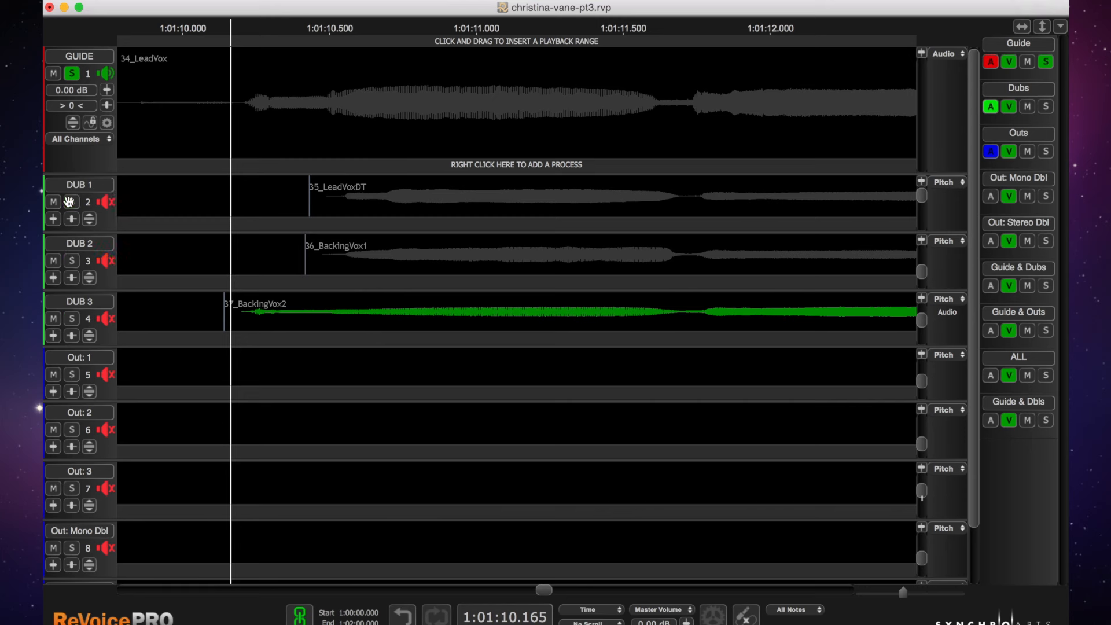
left_click(173, 44)
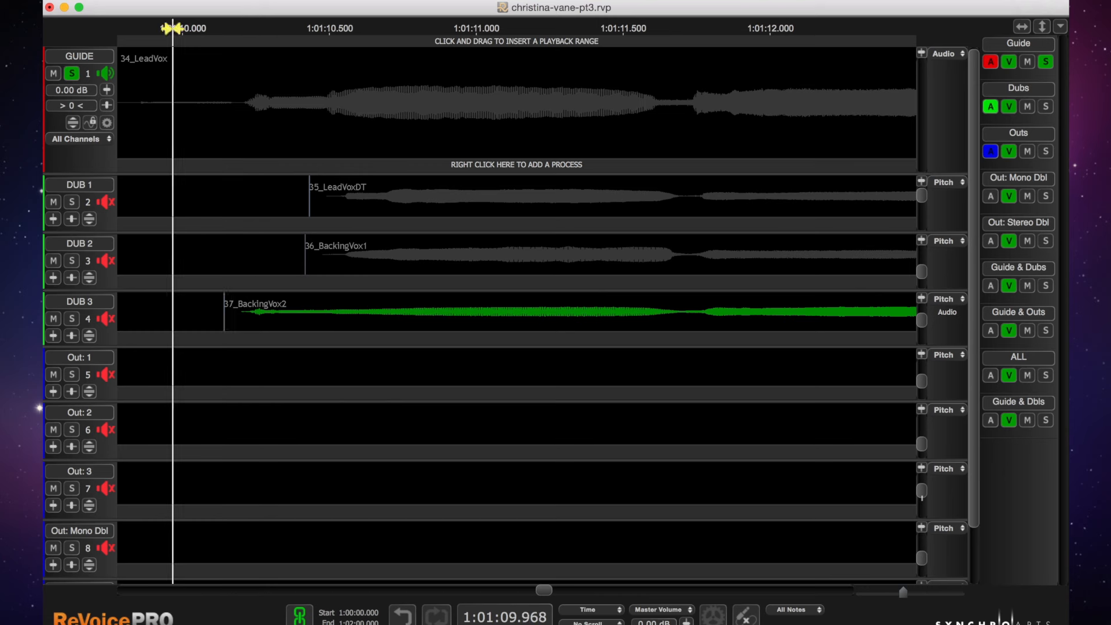
key("space")
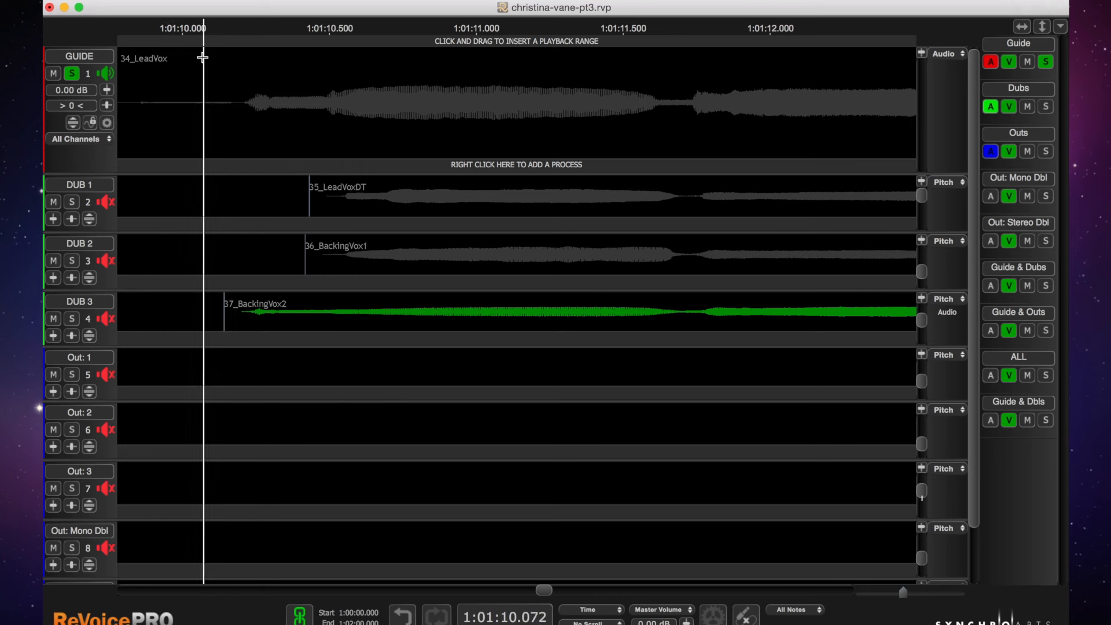
key("space")
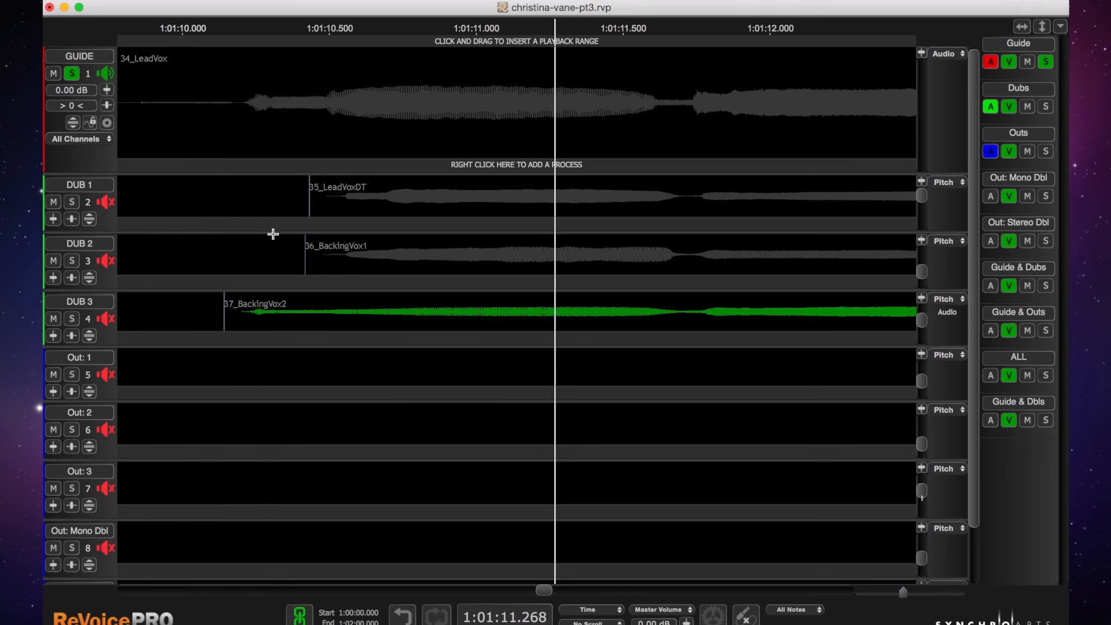
Solo the dub tracks together with the guide and play all four vocals from just before 1:01:10
left_click(72, 202)
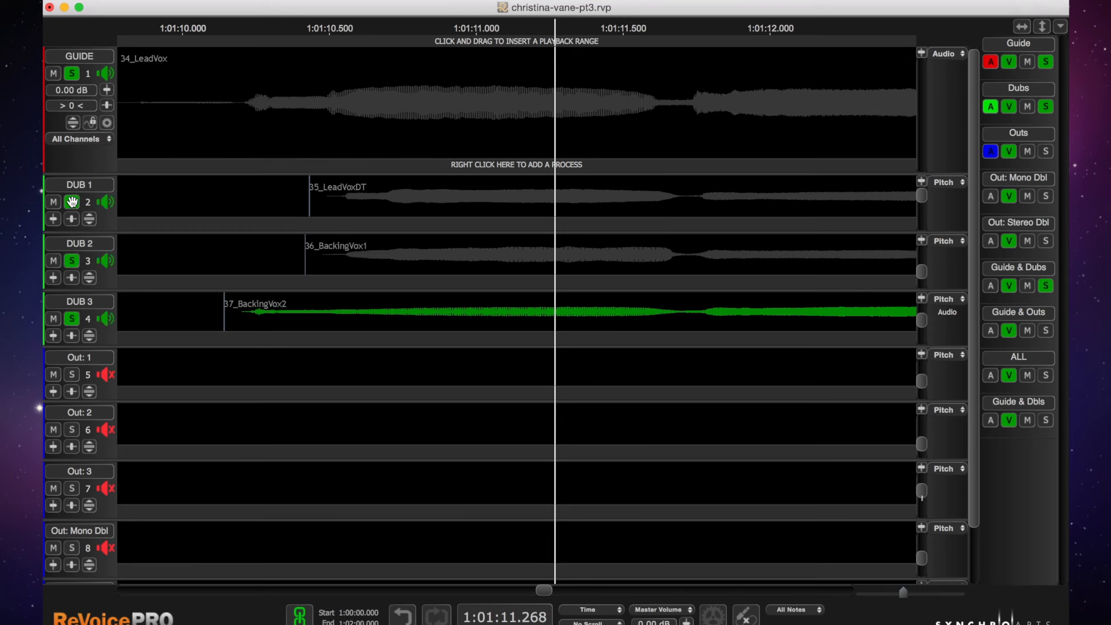
left_click(71, 74)
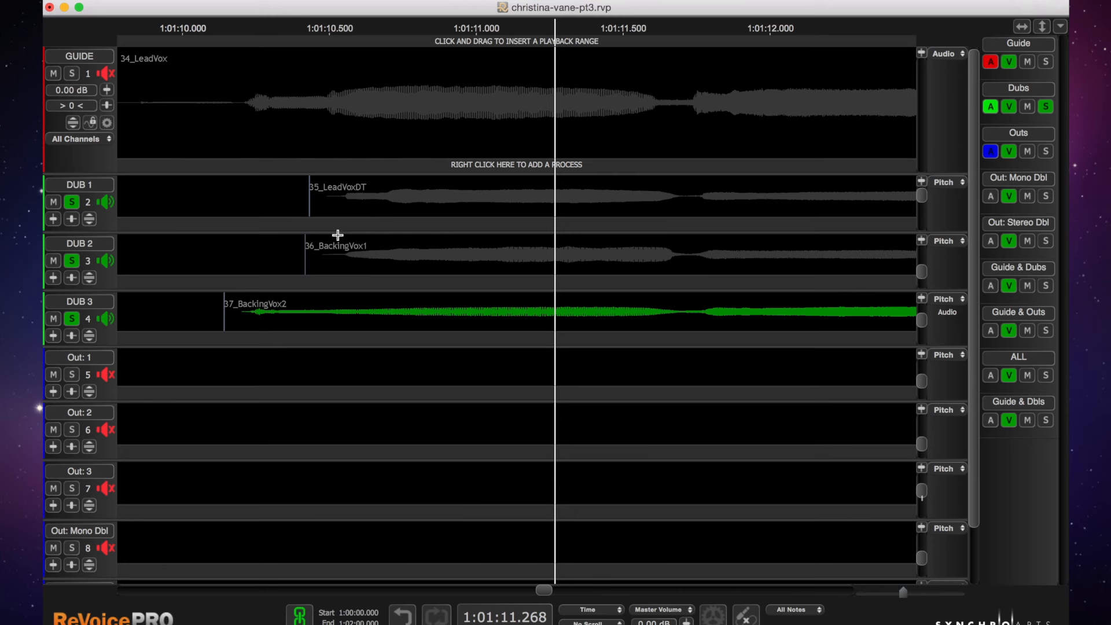
left_click(218, 24)
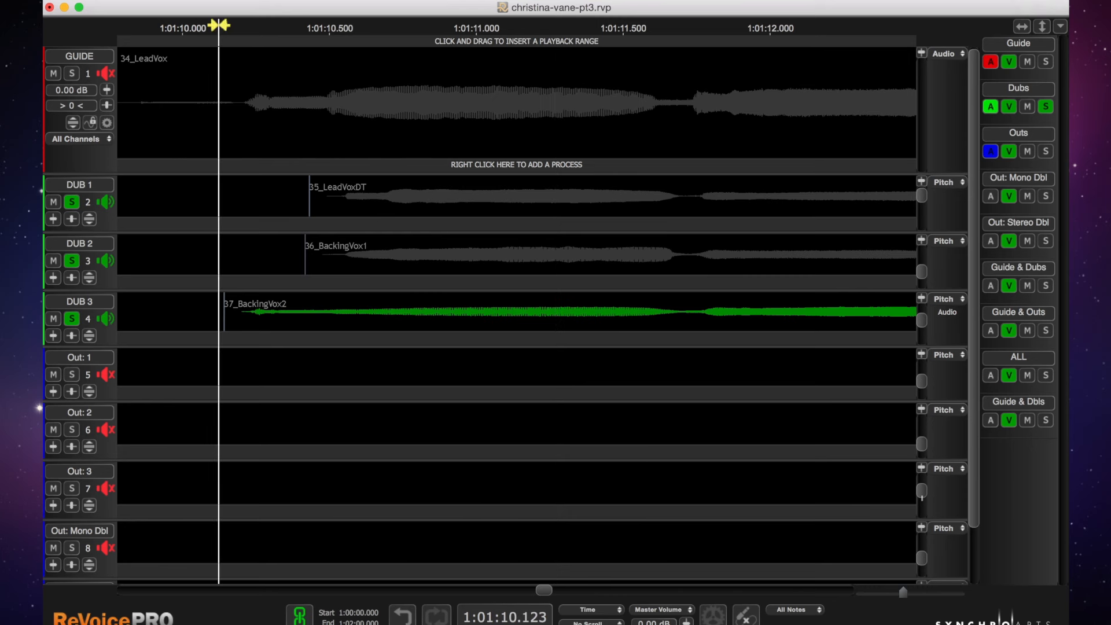
left_click(72, 73)
left_click(206, 29)
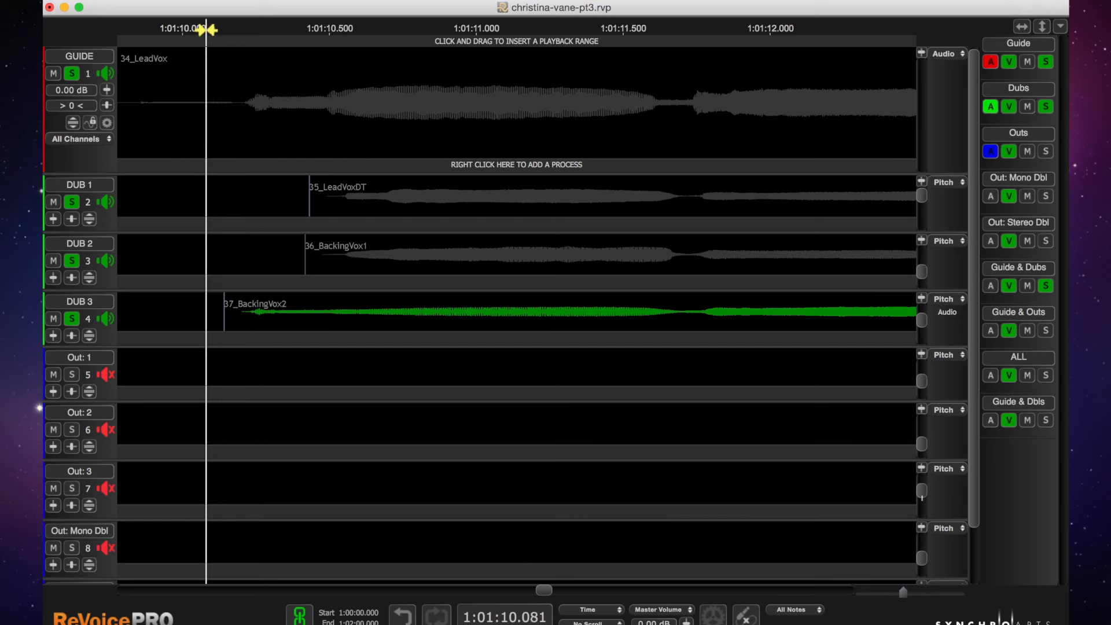
left_click(157, 29)
key("space")
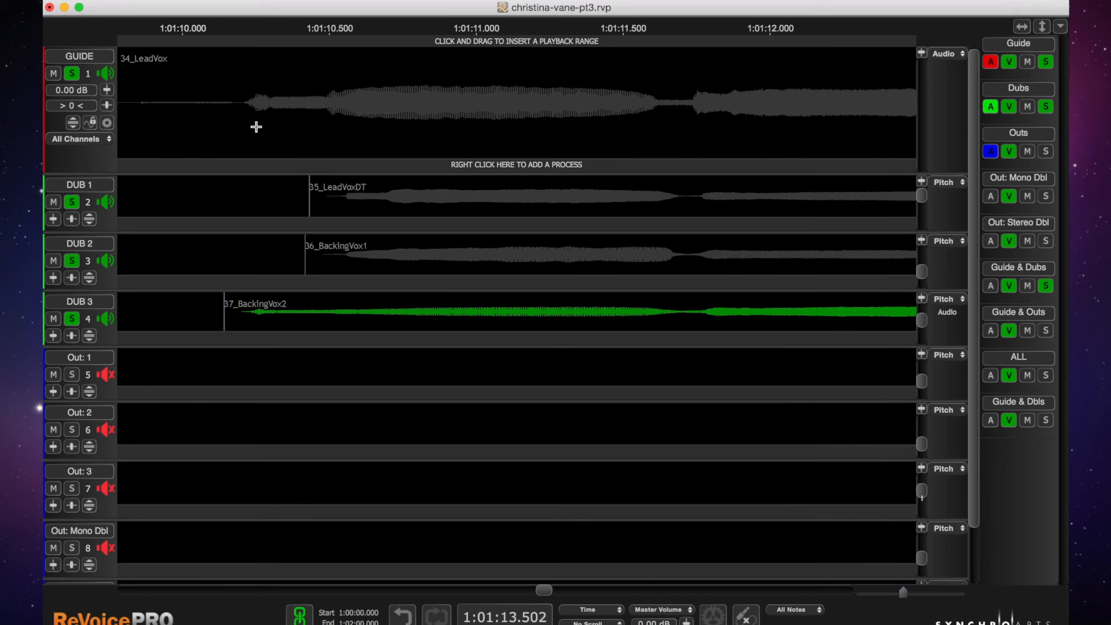
Create three Tight Timing only APT processes for the selected lead vocal, with GUIDE as guide, starting from DUB 1 to Out: 1, dub track increment 1
left_click(402, 116)
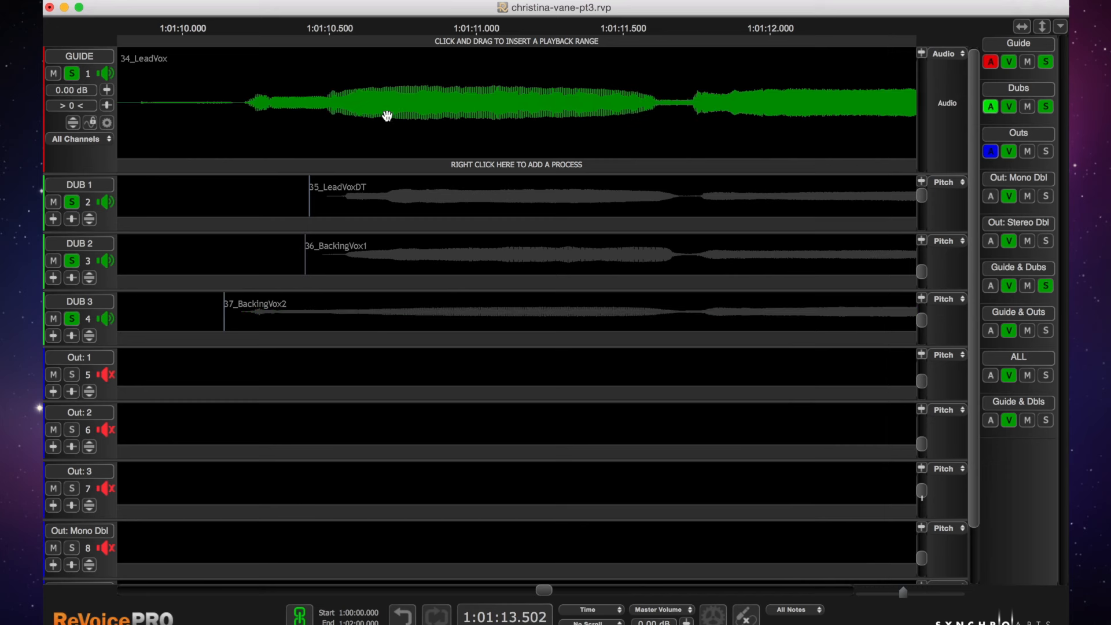
right_click(466, 167)
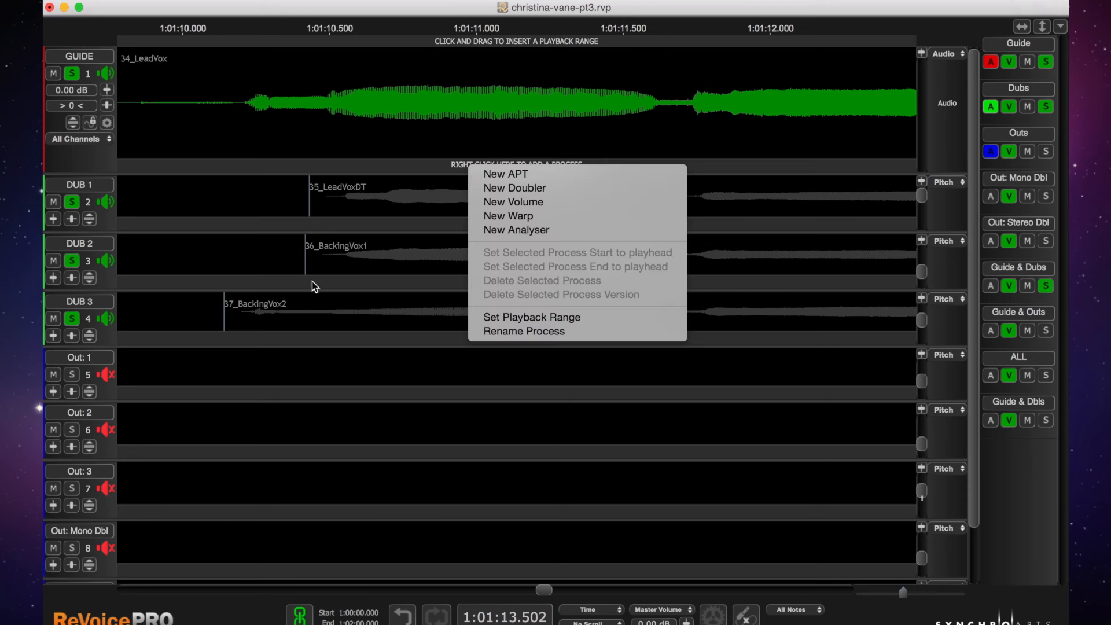
left_click(332, 217)
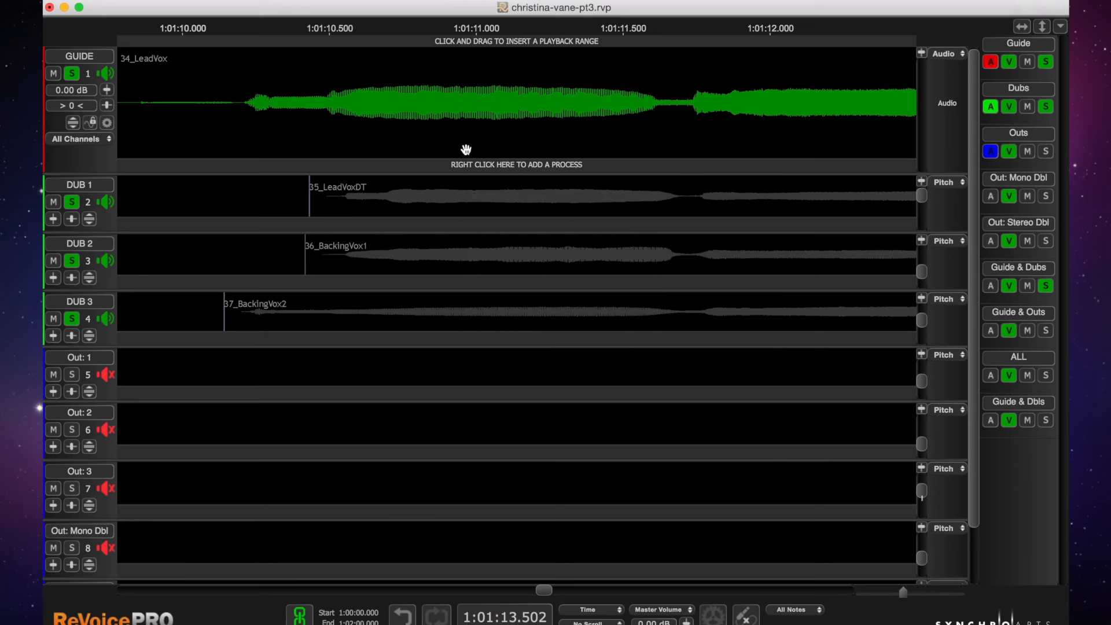
right_click(482, 167)
left_click(507, 172)
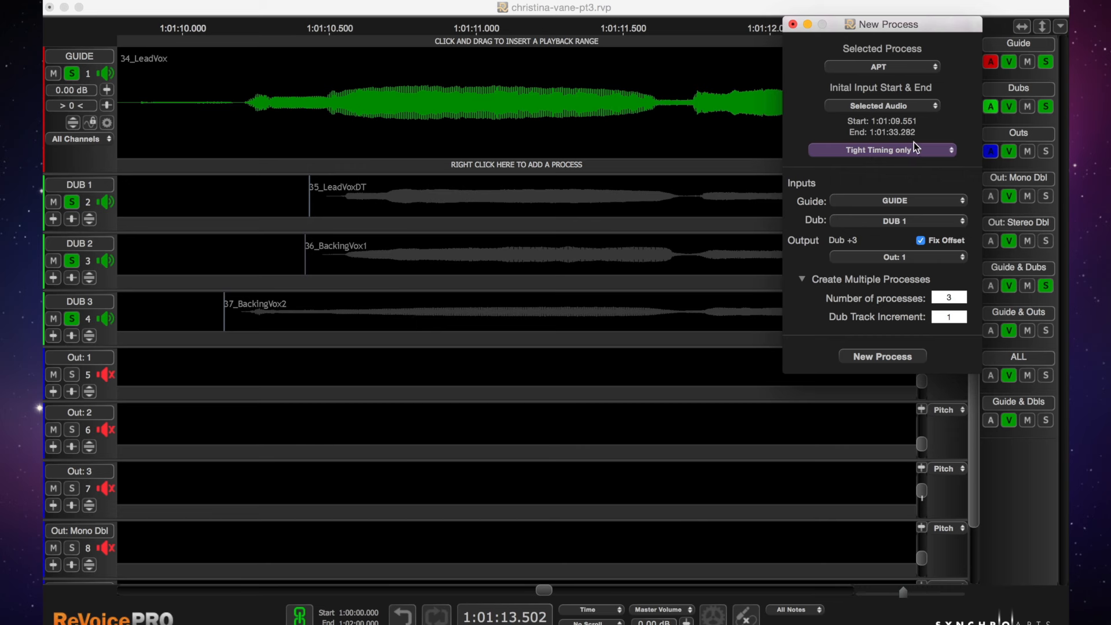
left_click(885, 355)
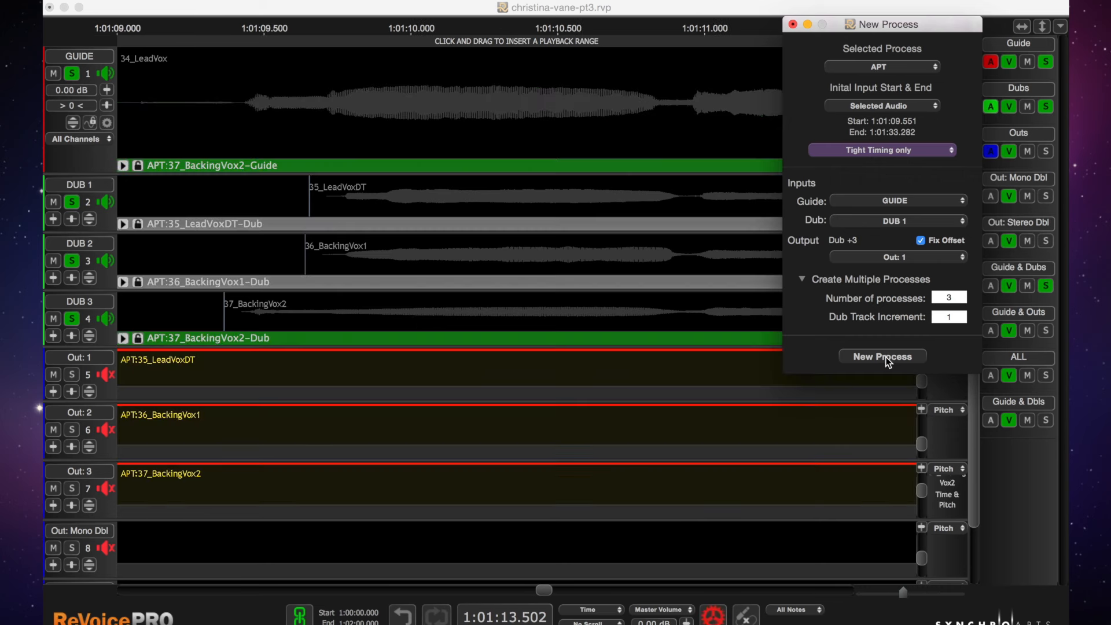
left_click(793, 24)
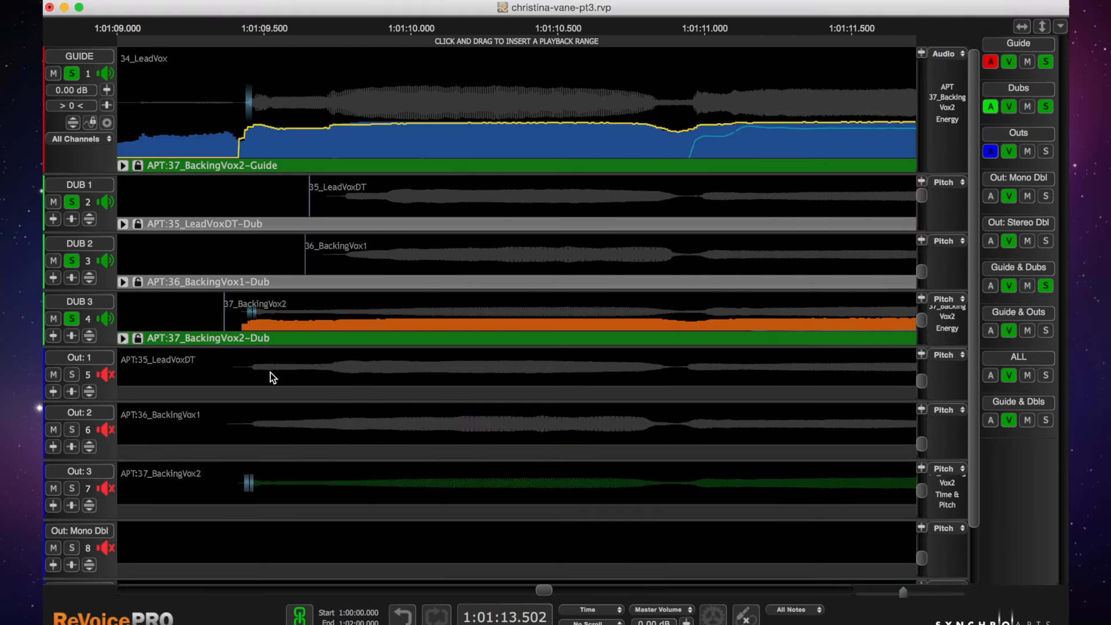
Select each original dub clip and each aligned output clip in turn to compare their timing
left_click(353, 207)
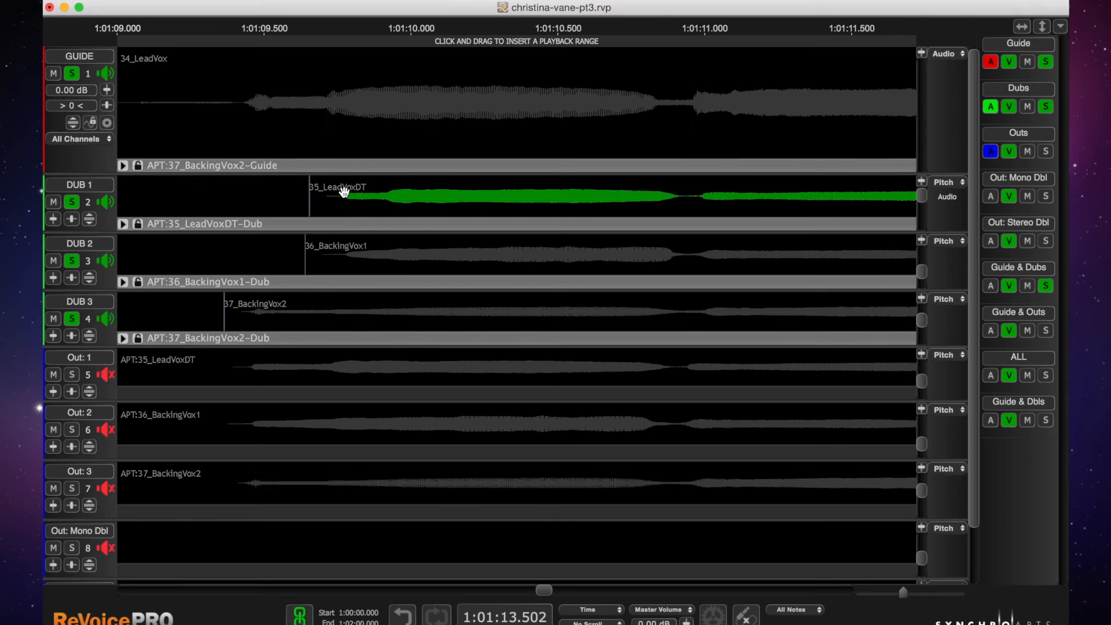
left_click(350, 255)
left_click(352, 313)
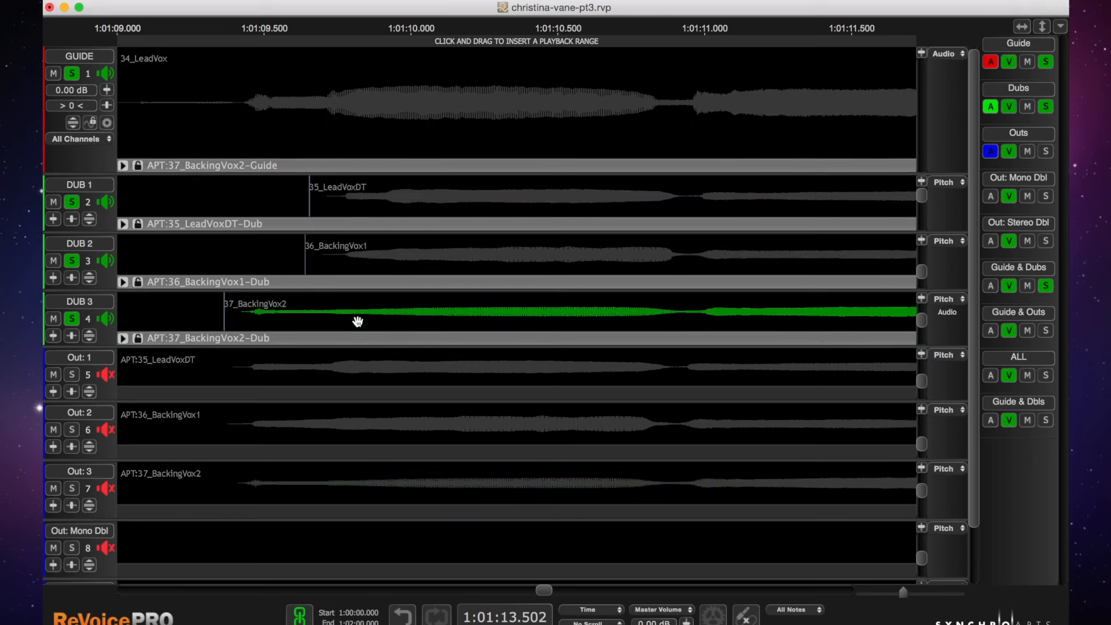
left_click(312, 367)
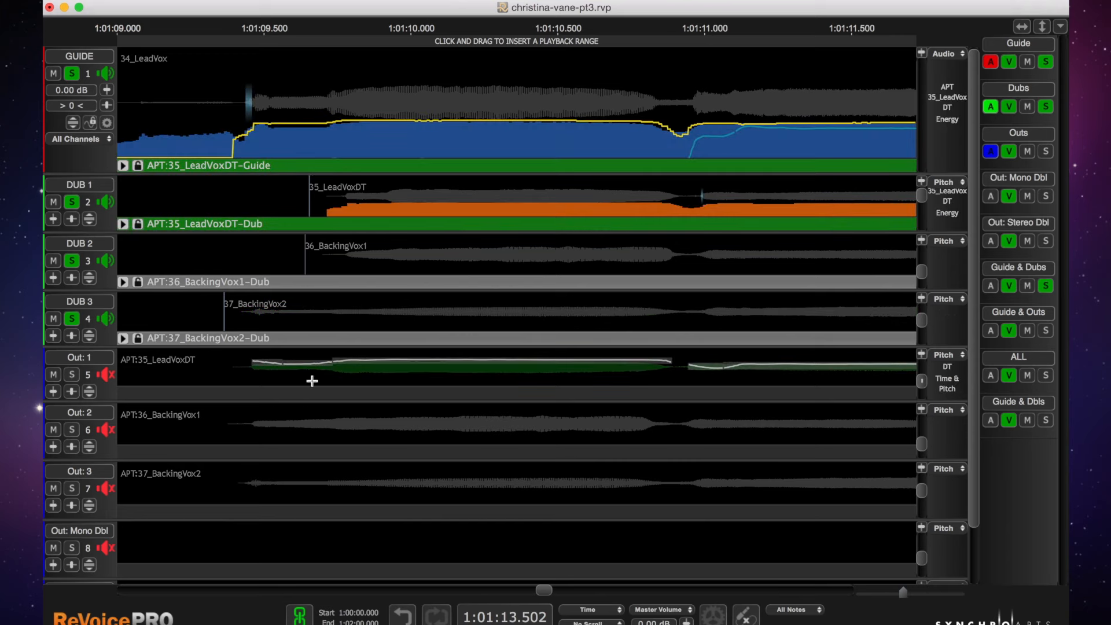
left_click(305, 418)
left_click(305, 487)
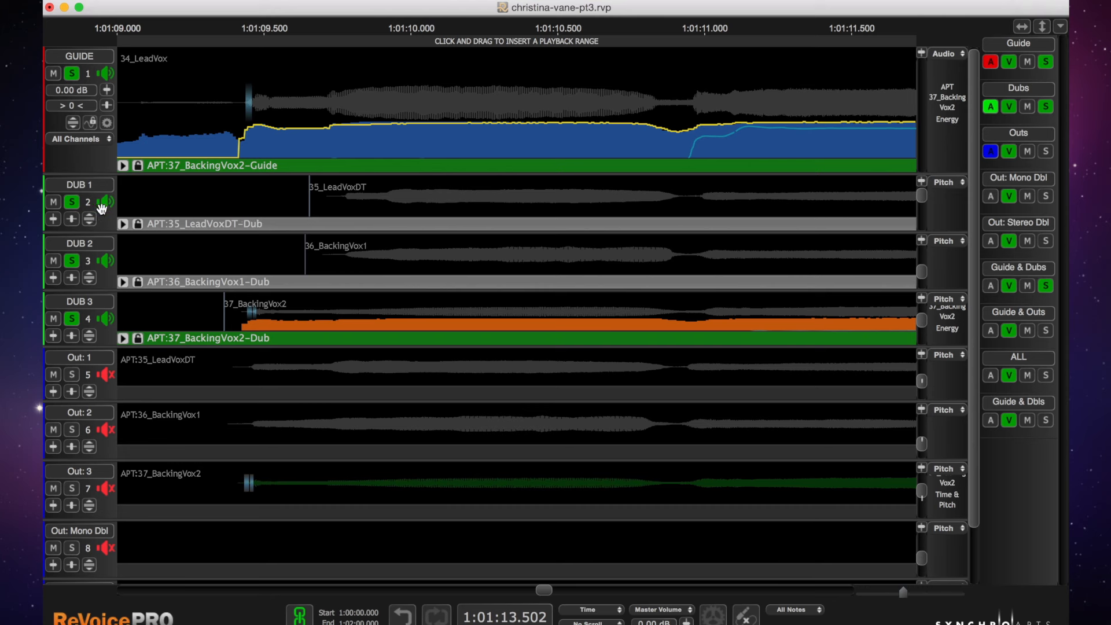
Unsolo the dub tracks and play the guide vocal alone from before its clip start
left_click(71, 202)
scroll(210, 92, "left", 2)
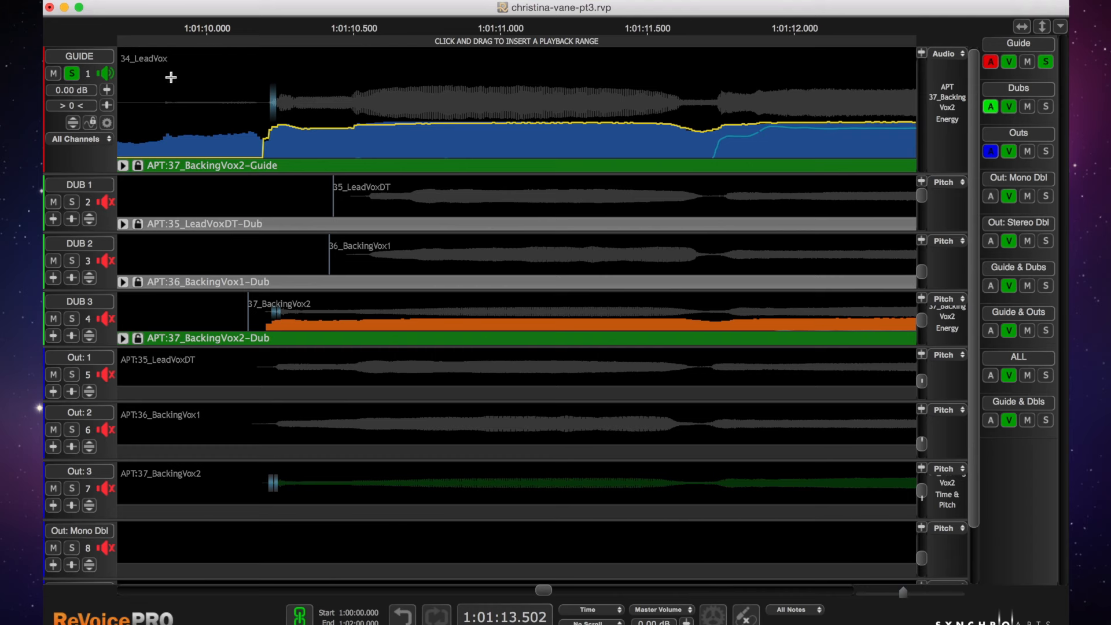
scroll(170, 78, "left", 10)
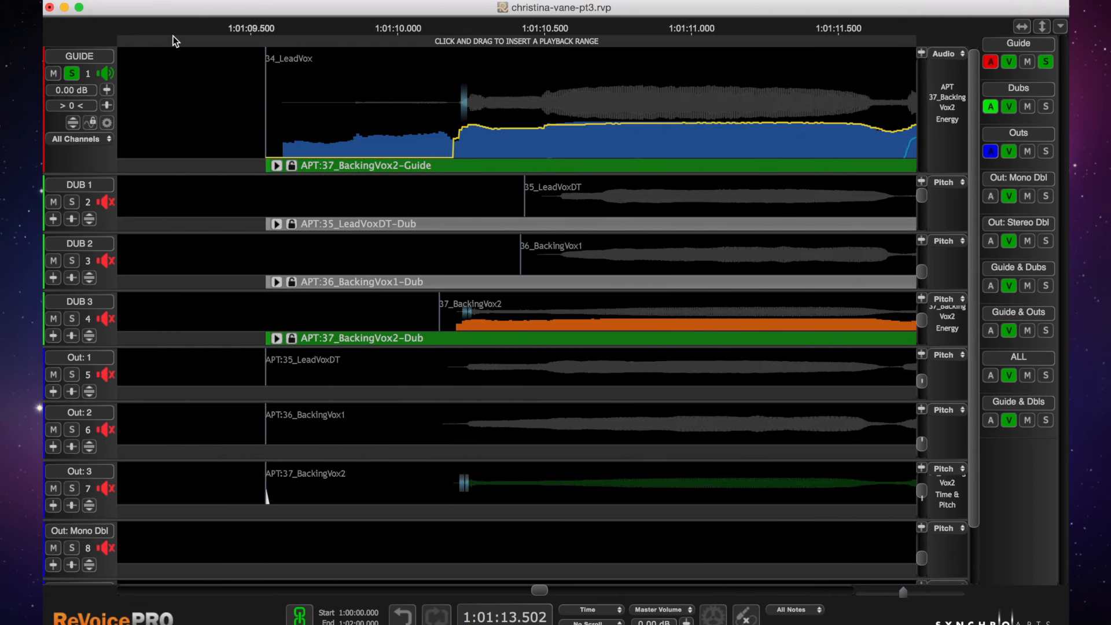
left_click(150, 30)
key("space")
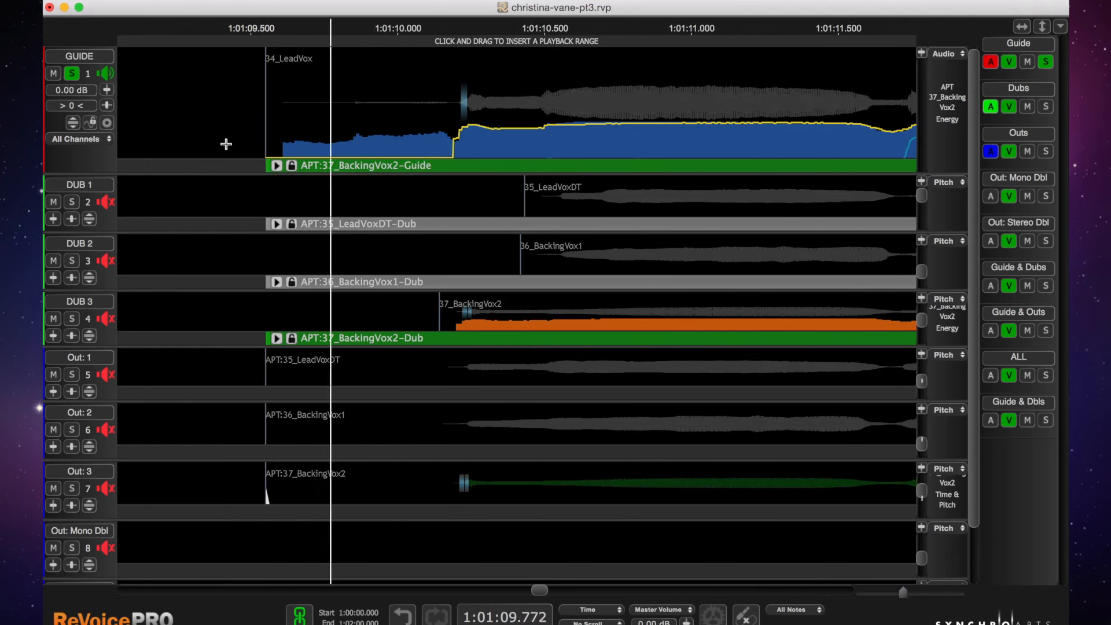
key("space")
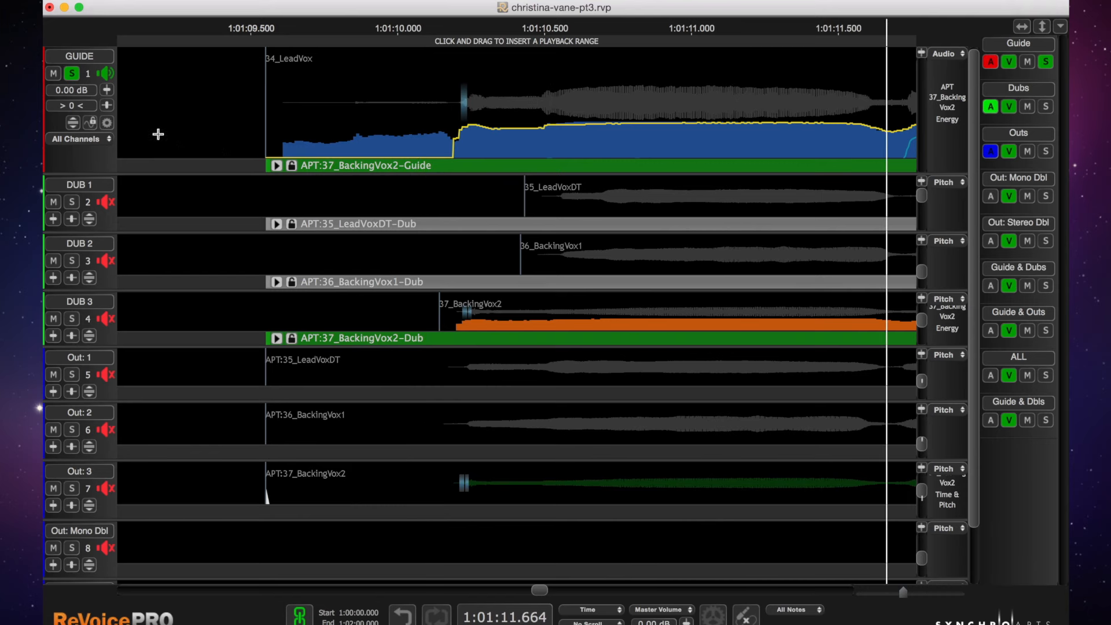
Solo the output tracks and play the aligned outputs with the guide from about 1:01:09.641
left_click(72, 375)
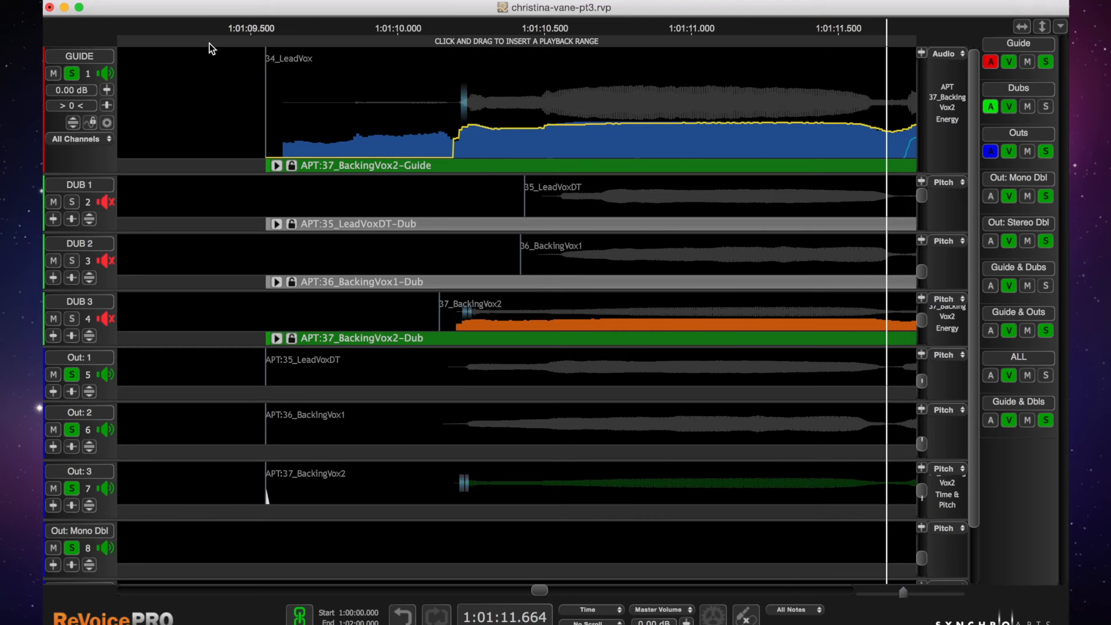
key("space")
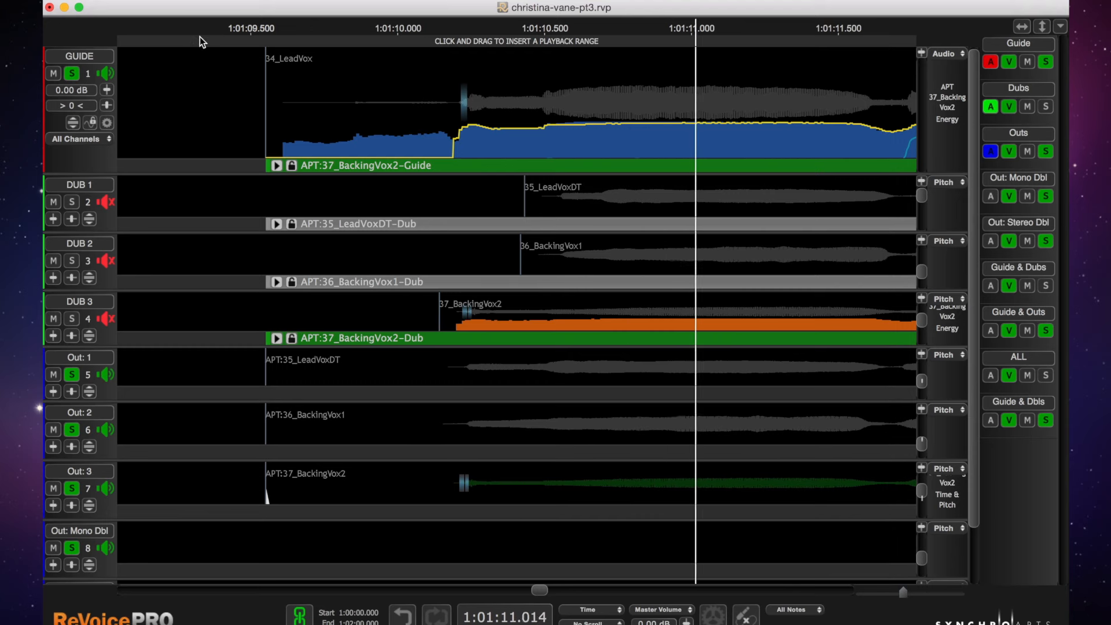
left_click(292, 26)
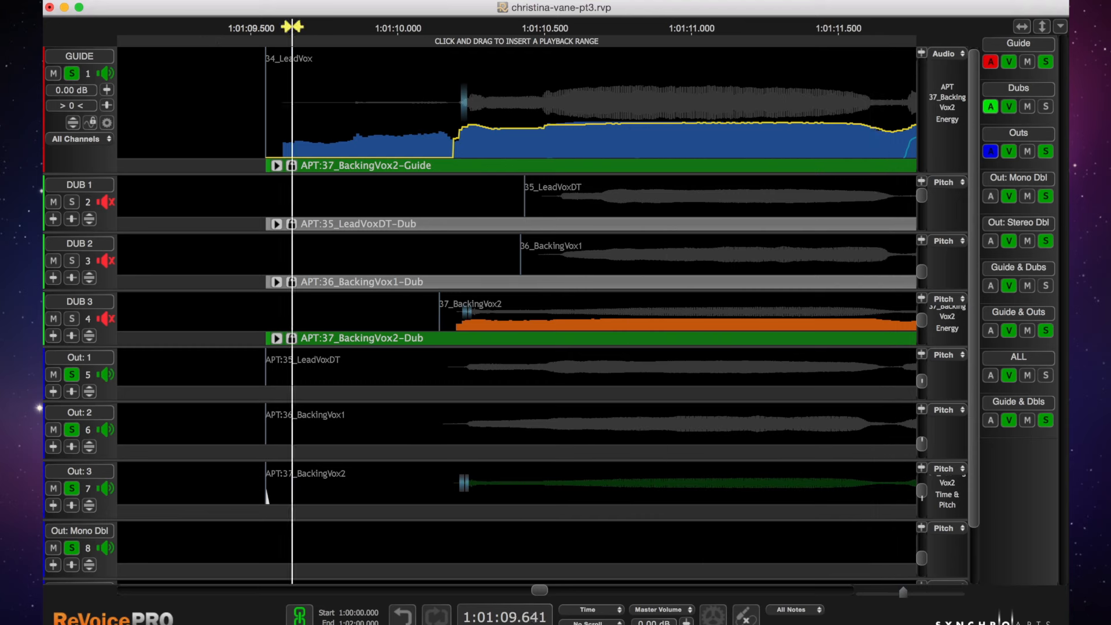
key("space")
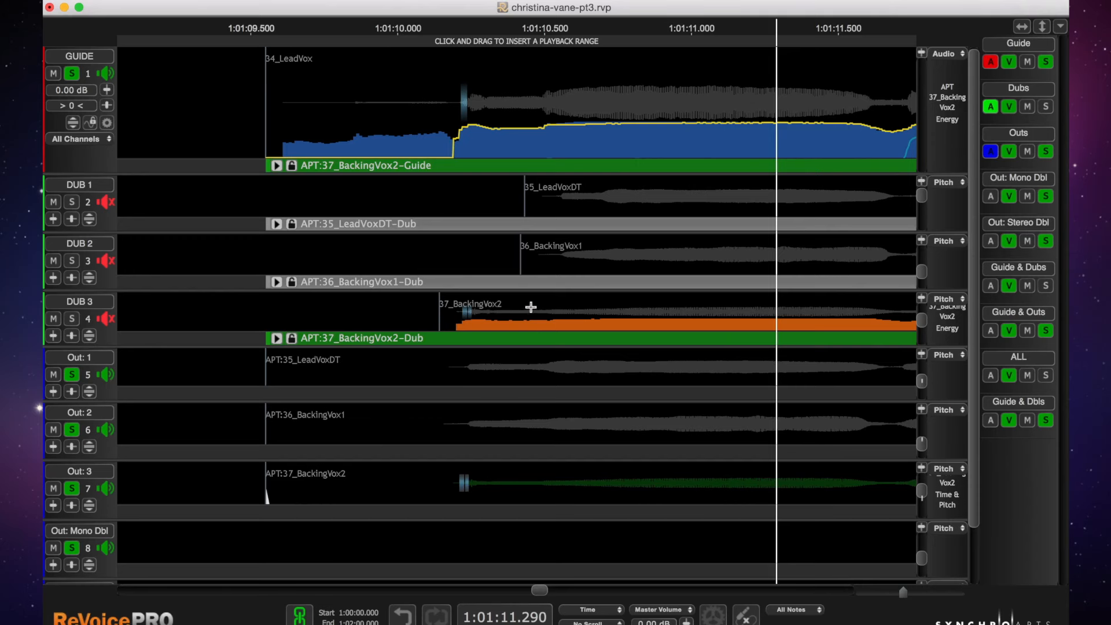
Select the aligned BackingVox1 clip on Out: 2 and inspect its process region on the DUB 2 track
scroll(332, 229, "right", 1)
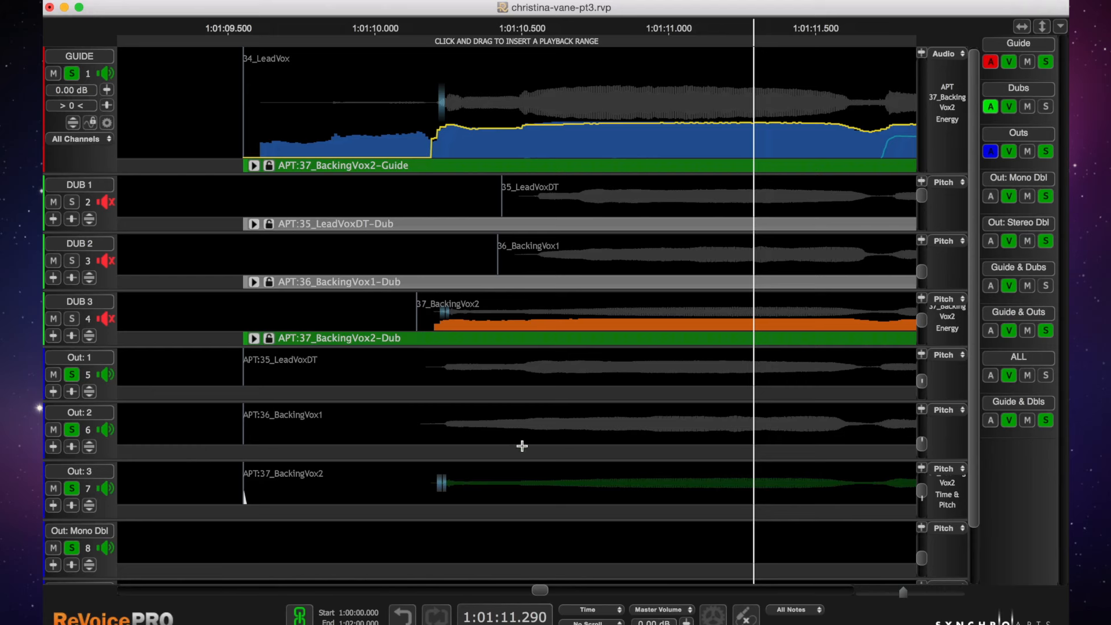
left_click(517, 423)
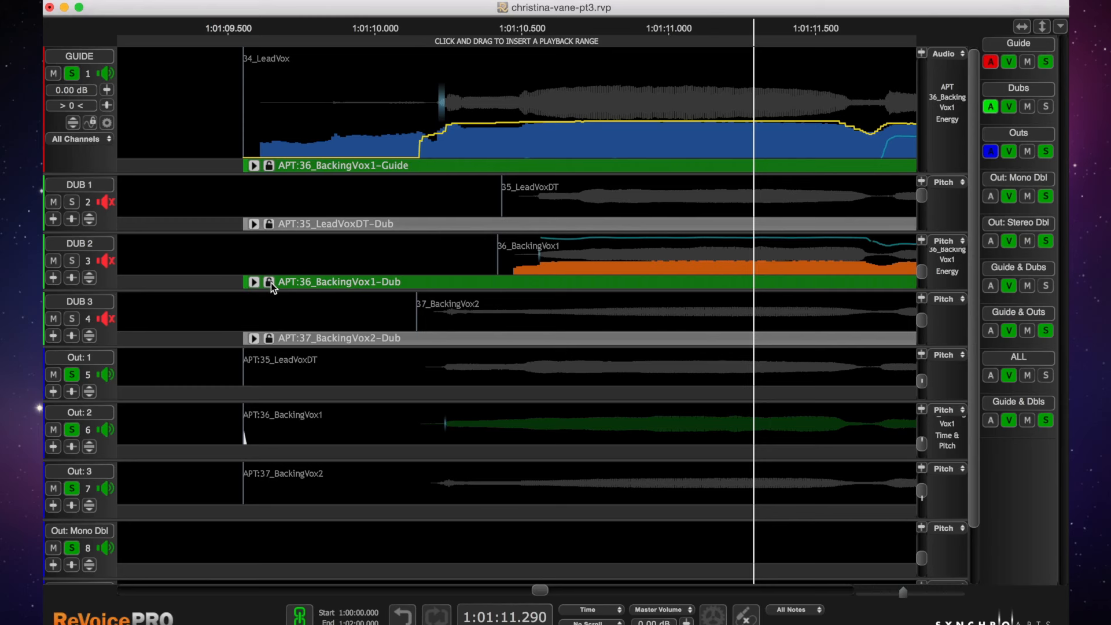
left_click_drag(266, 281, 509, 280)
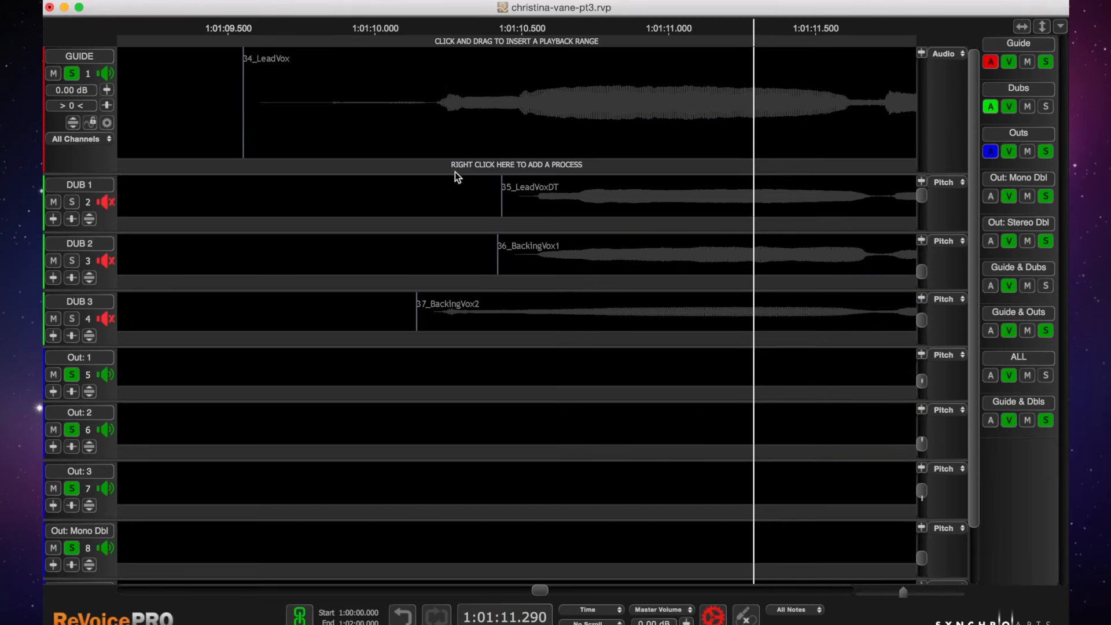
key("super+[")
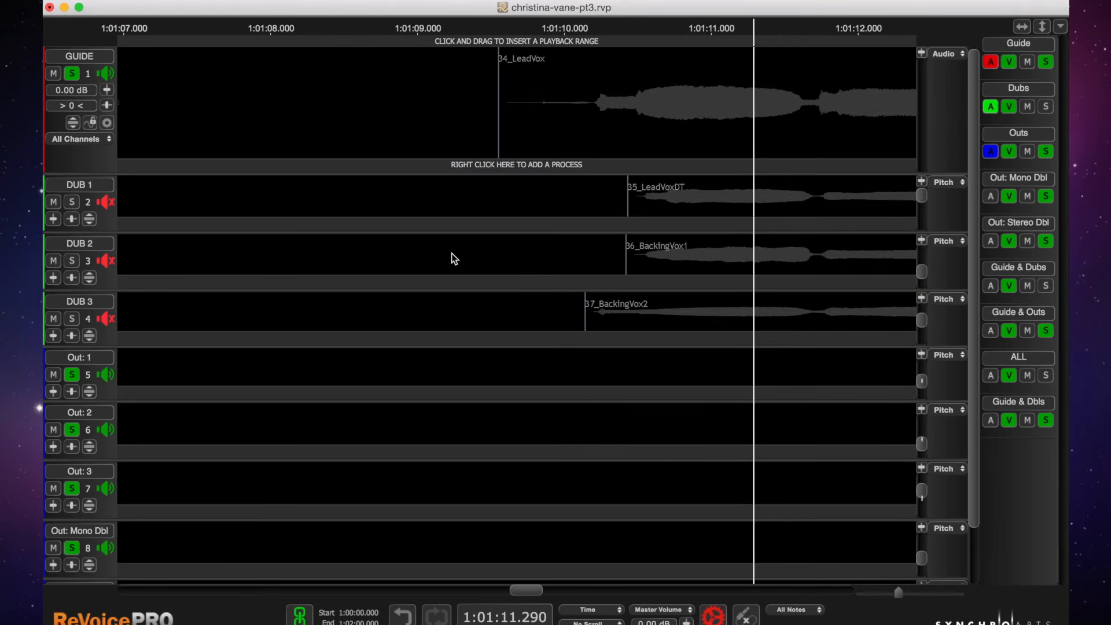
Insert a playback range spanning the vocal clips, from about 1:01:10.6 to the end of the guide's last LeadVox clip
scroll(452, 254, "right", 3)
scroll(451, 254, "right", 3)
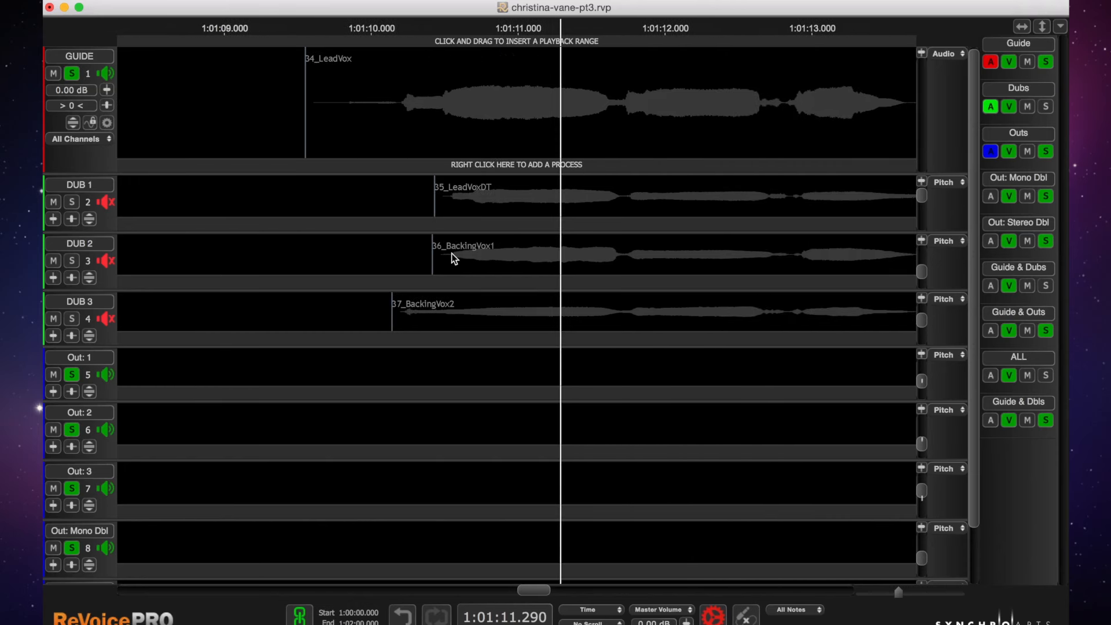
key("super+[")
key("super+[")
key("super+[")
key("super+[")
scroll(452, 254, "right", 5)
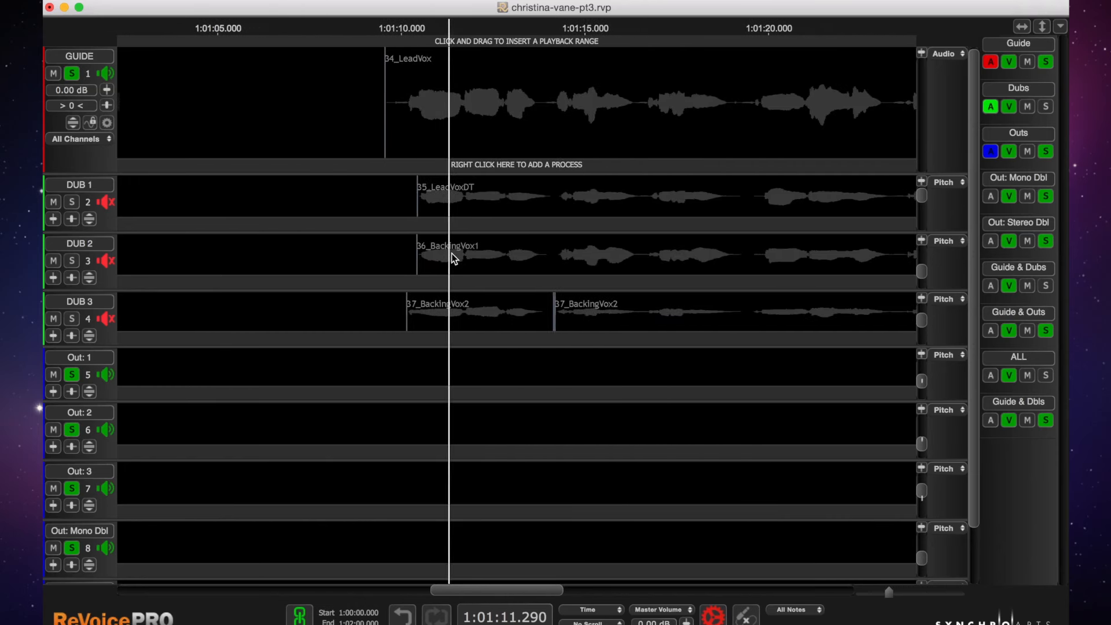
key("super+[")
key("super+[")
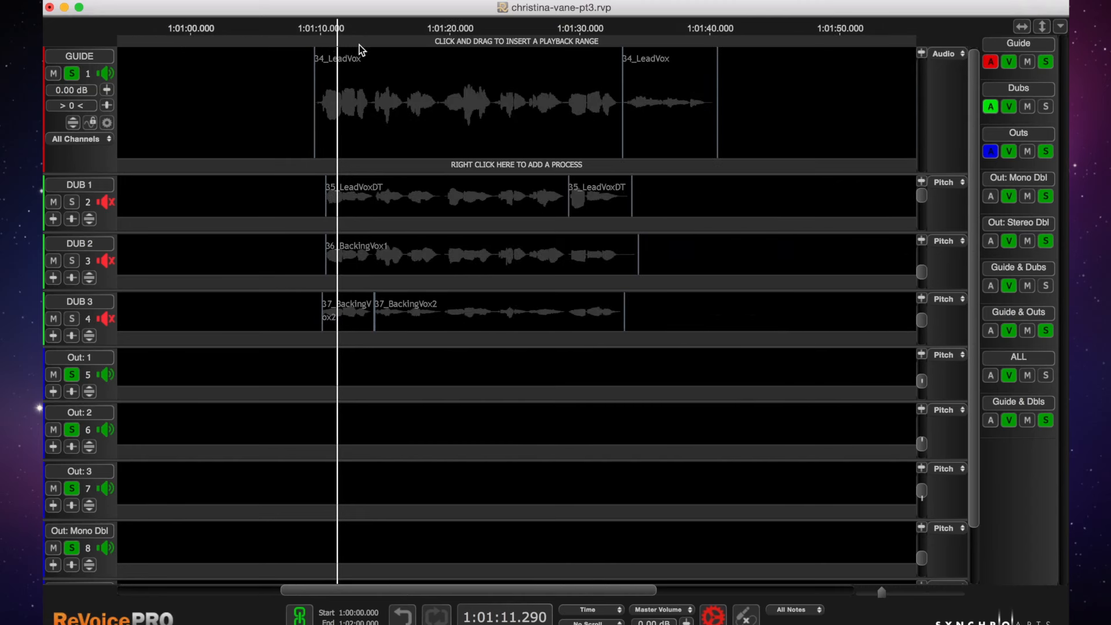
left_click(327, 41)
left_click_drag(362, 41, 720, 40)
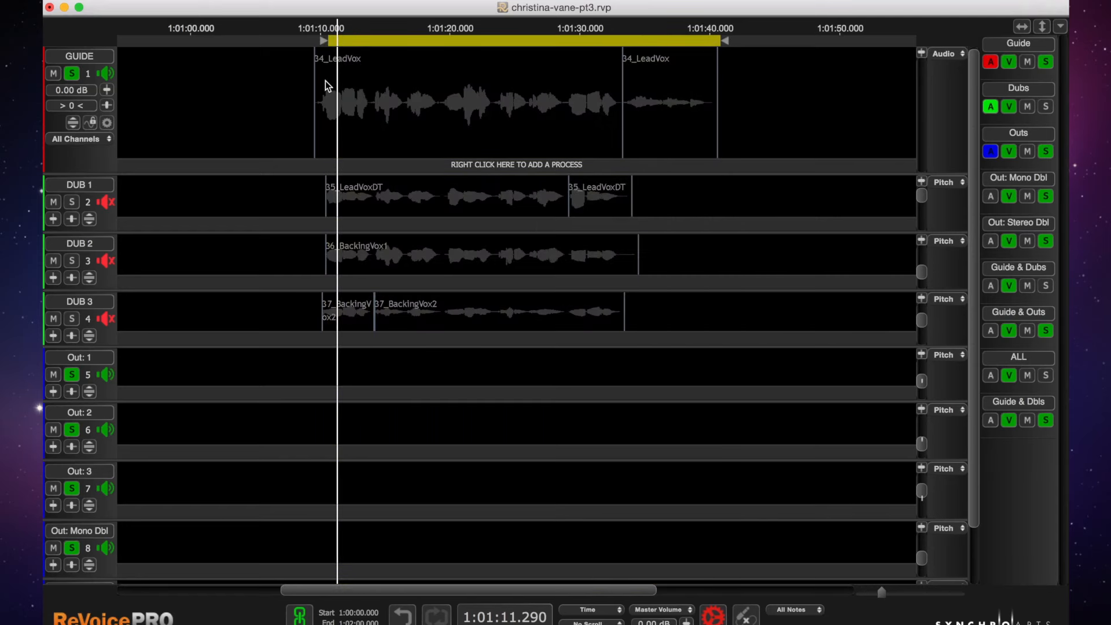
Move the start of the playback range earlier to about 1:01:10.497, just after the beginning of the LeadVox phrase
key("t")
key("t")
key("t")
key("t")
key("t")
key("t")
key("t")
key("t")
key("t")
key("t")
key("t")
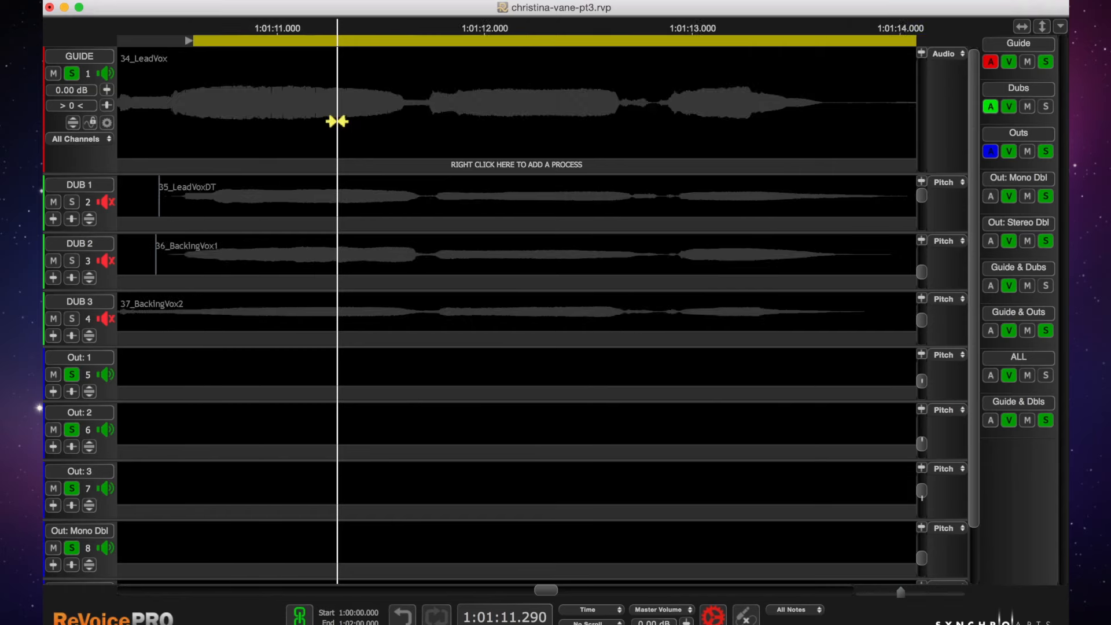
scroll(336, 120, "left", 2)
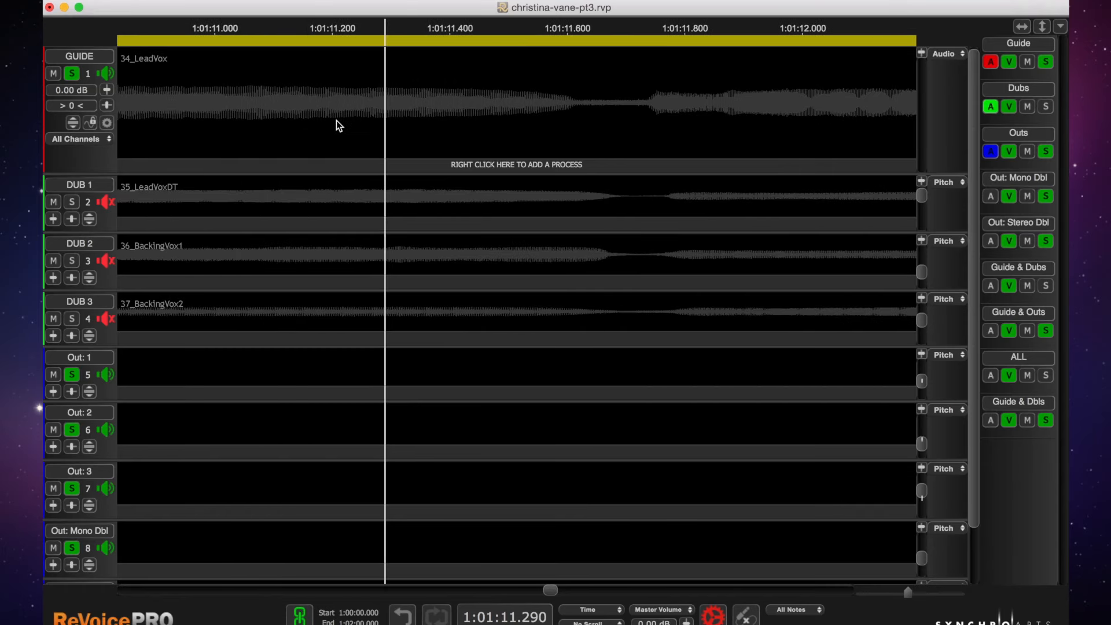
scroll(336, 120, "right", 5)
scroll(336, 121, "right", 3)
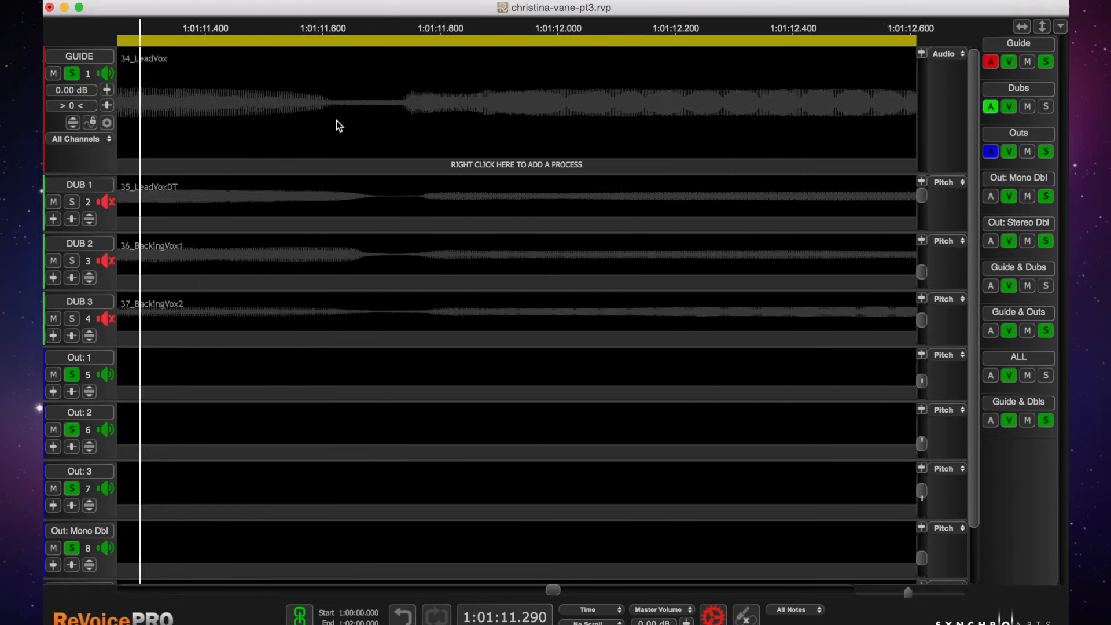
scroll(335, 120, "left", 8)
scroll(336, 121, "left", 10)
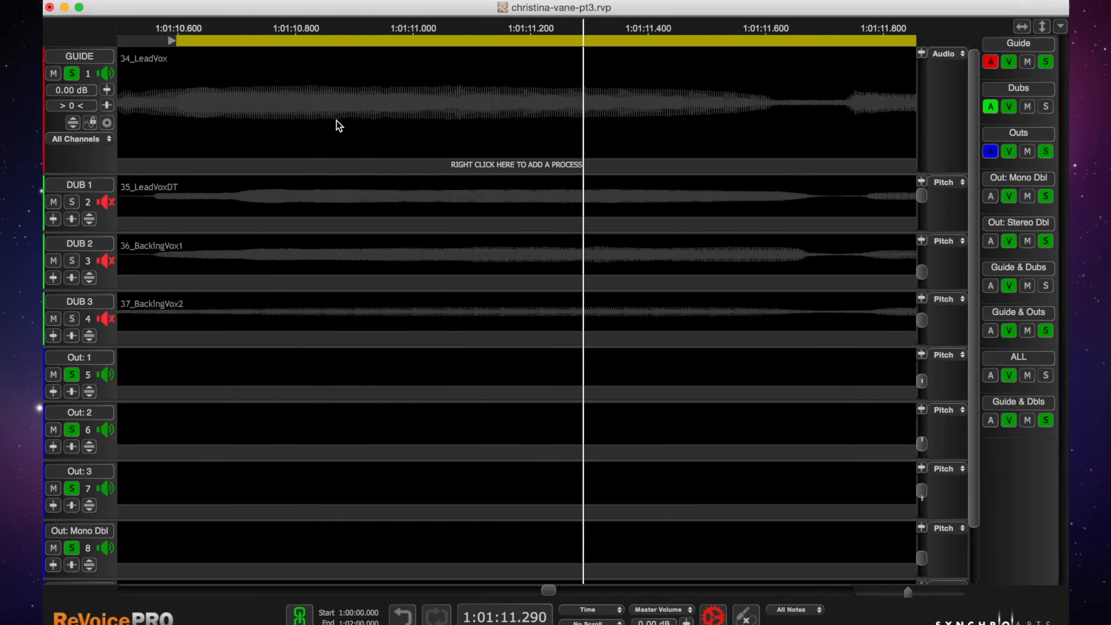
scroll(336, 120, "left", 1)
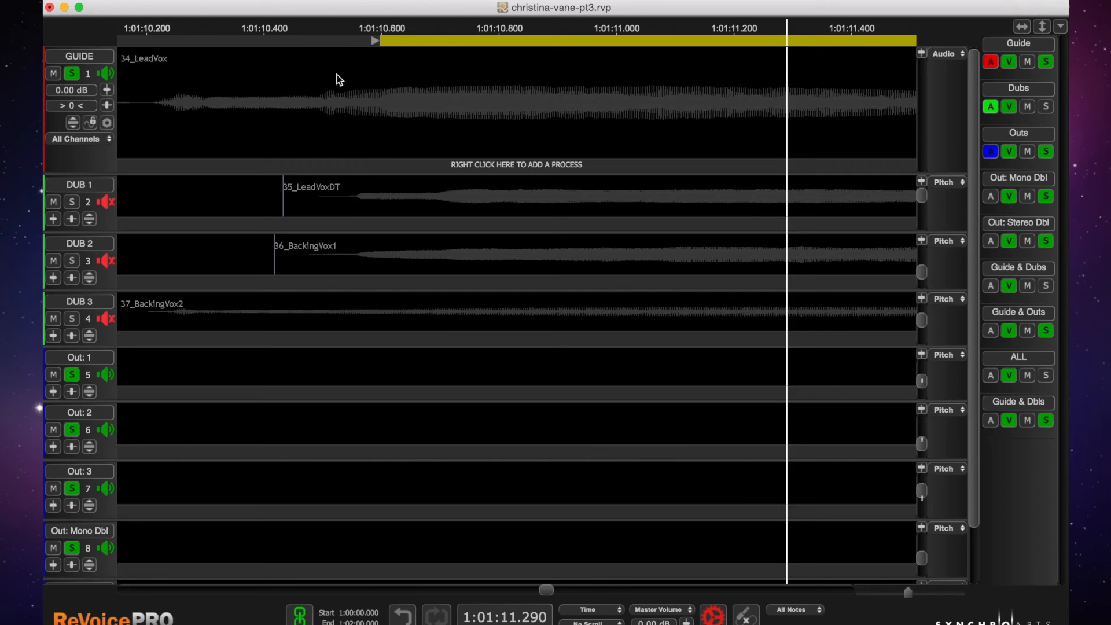
left_click_drag(372, 36, 320, 44)
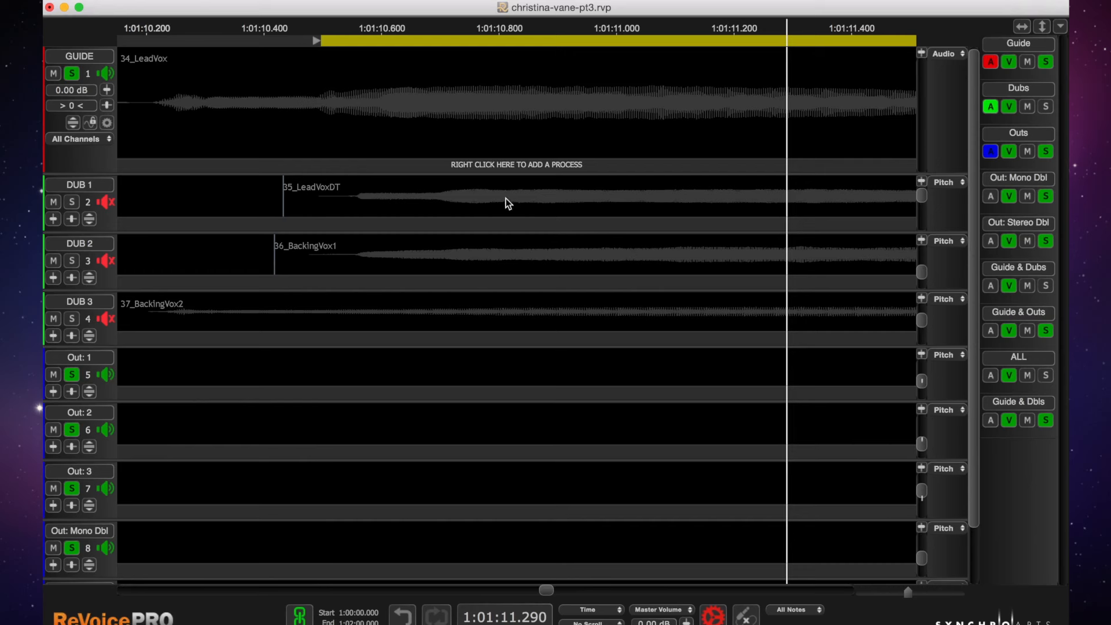
Create three APT processes with Tight Timing only over the selected playback range, guided by GUIDE, from DUB 1 to Out: 1 with dub track increment 1
right_click(536, 169)
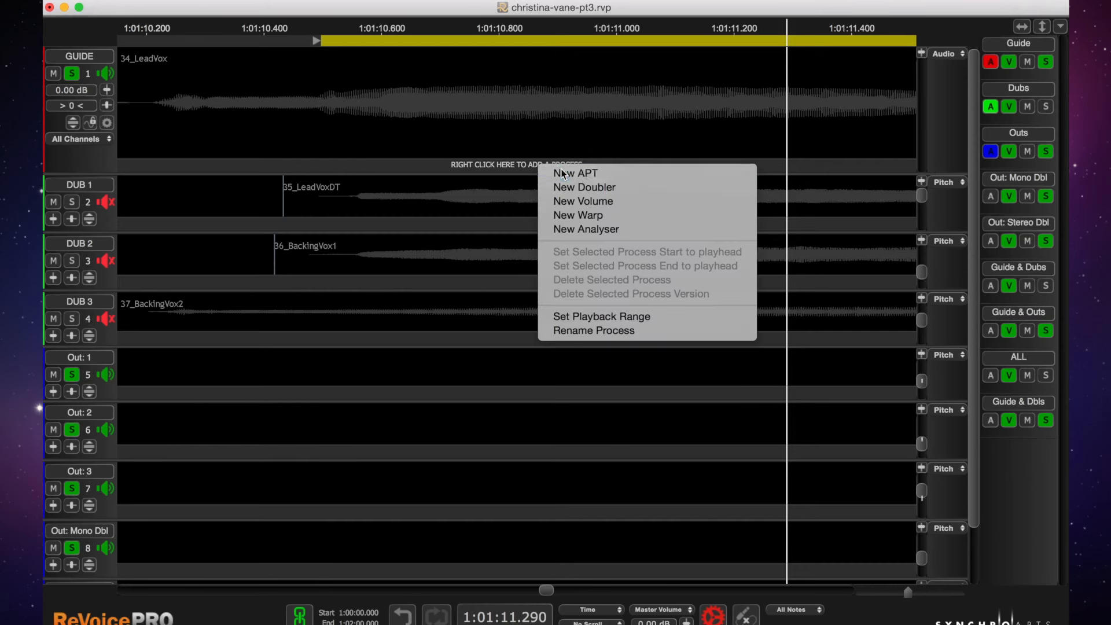
left_click(560, 171)
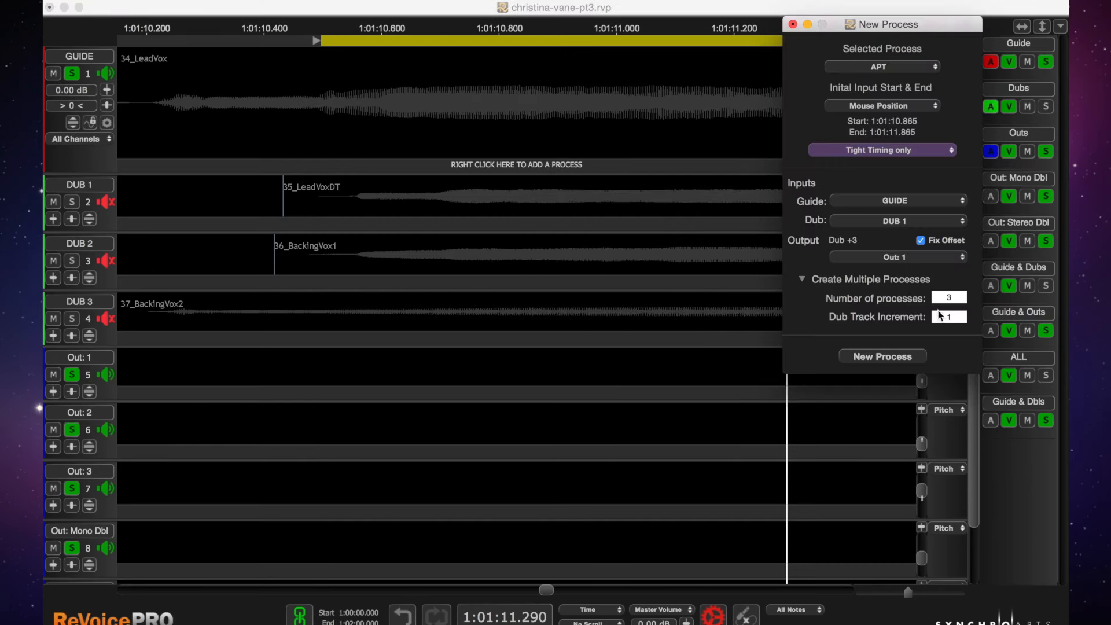
left_click(874, 105)
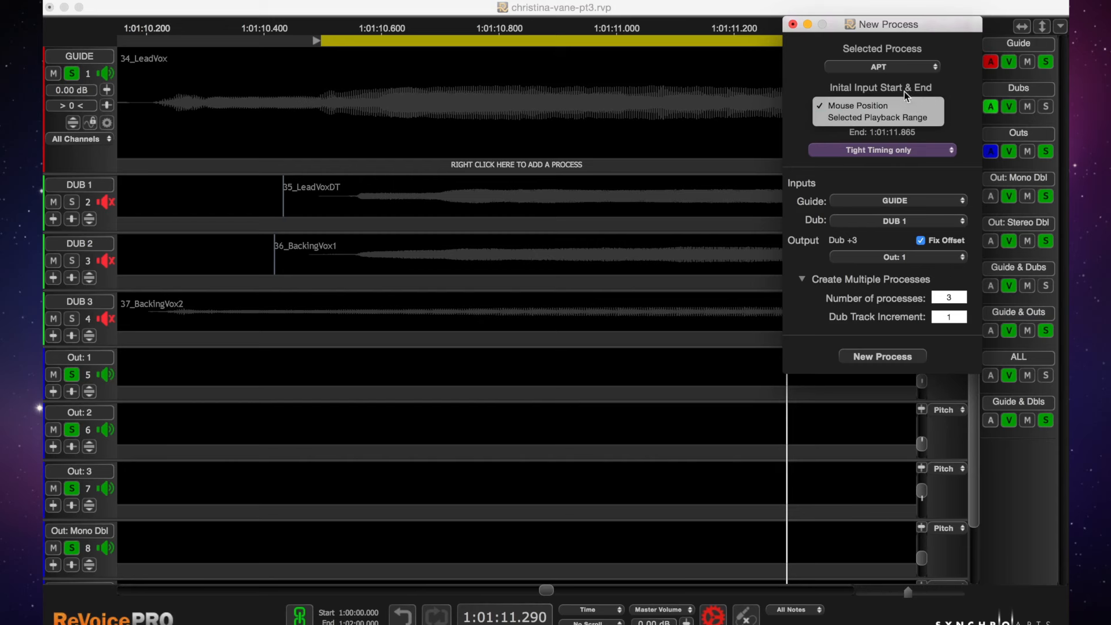
left_click(853, 118)
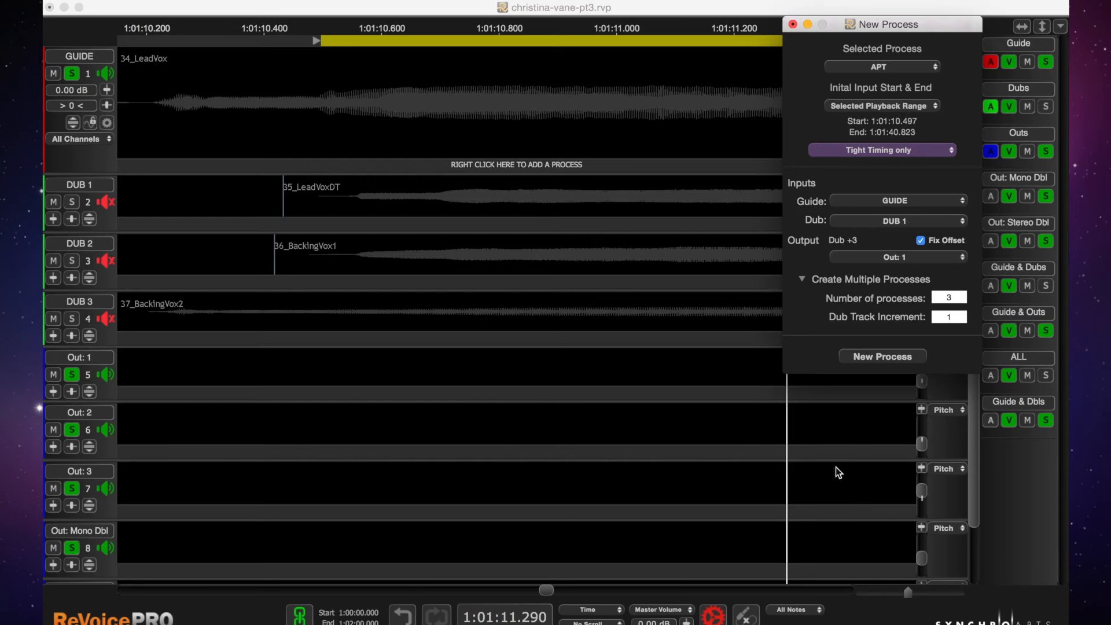
left_click(879, 356)
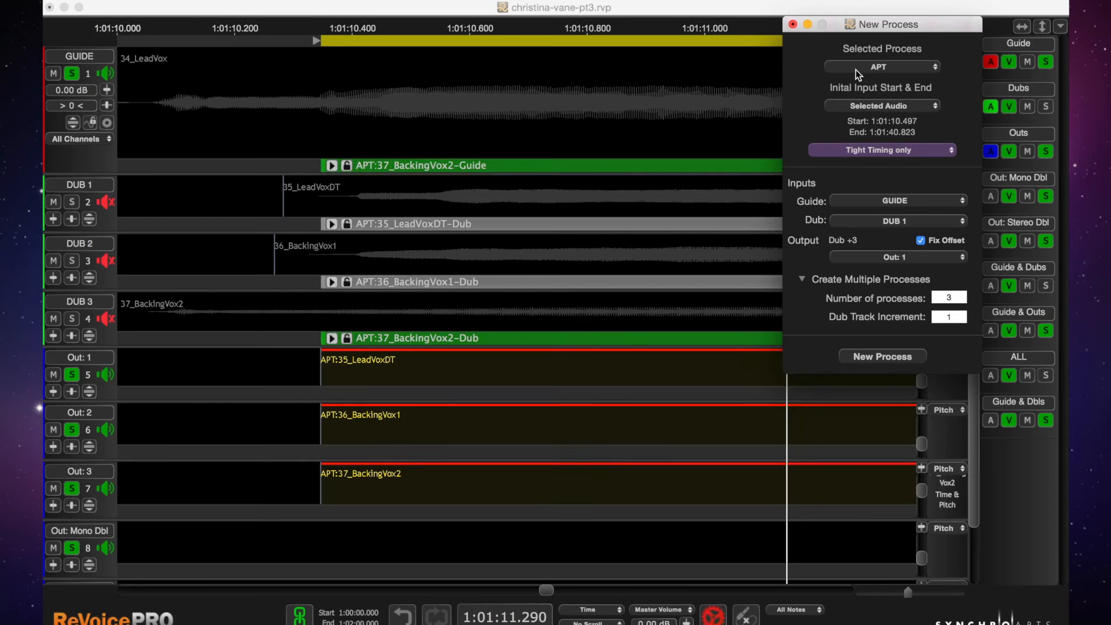
left_click(793, 24)
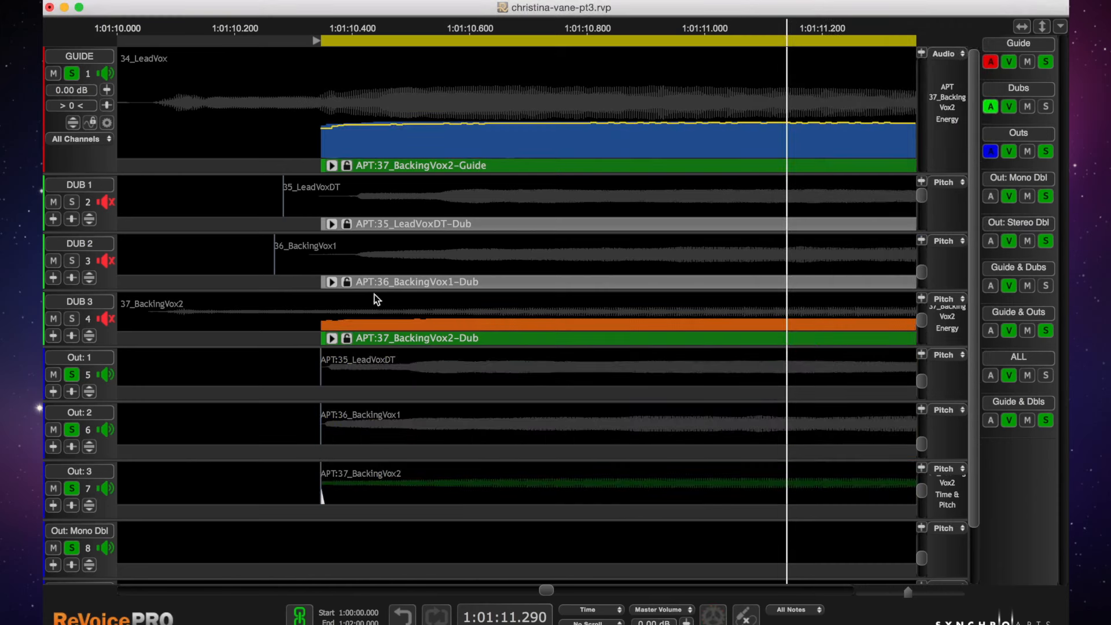
Select the LeadVoxDT, BackingVox1 and BackingVox2 output clips in turn to examine how each phrase start was aligned
left_click(366, 358)
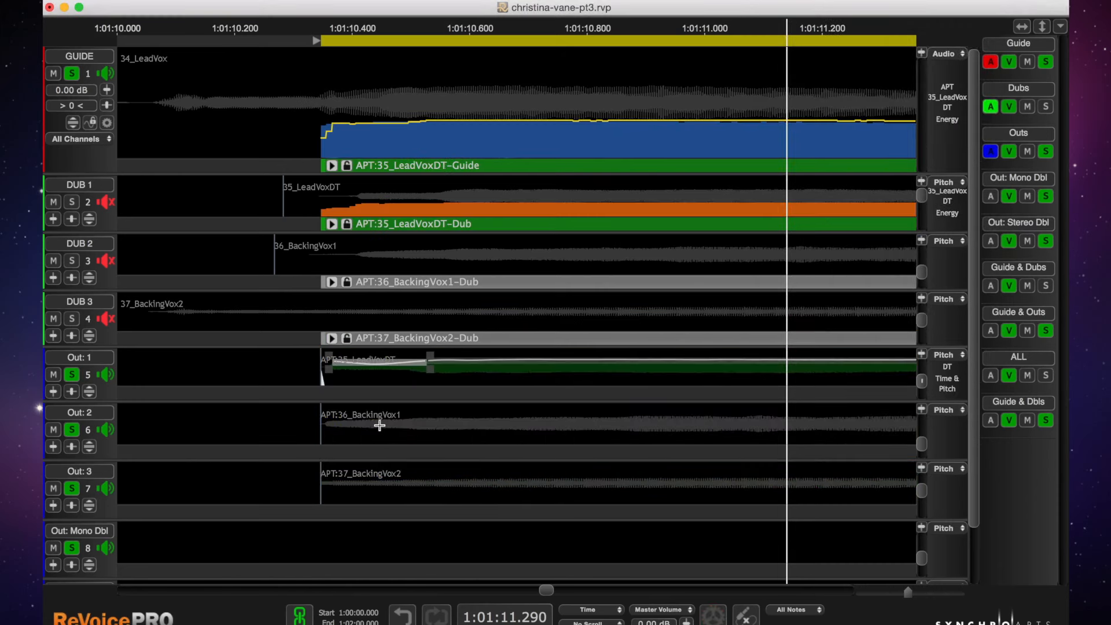
left_click(380, 423)
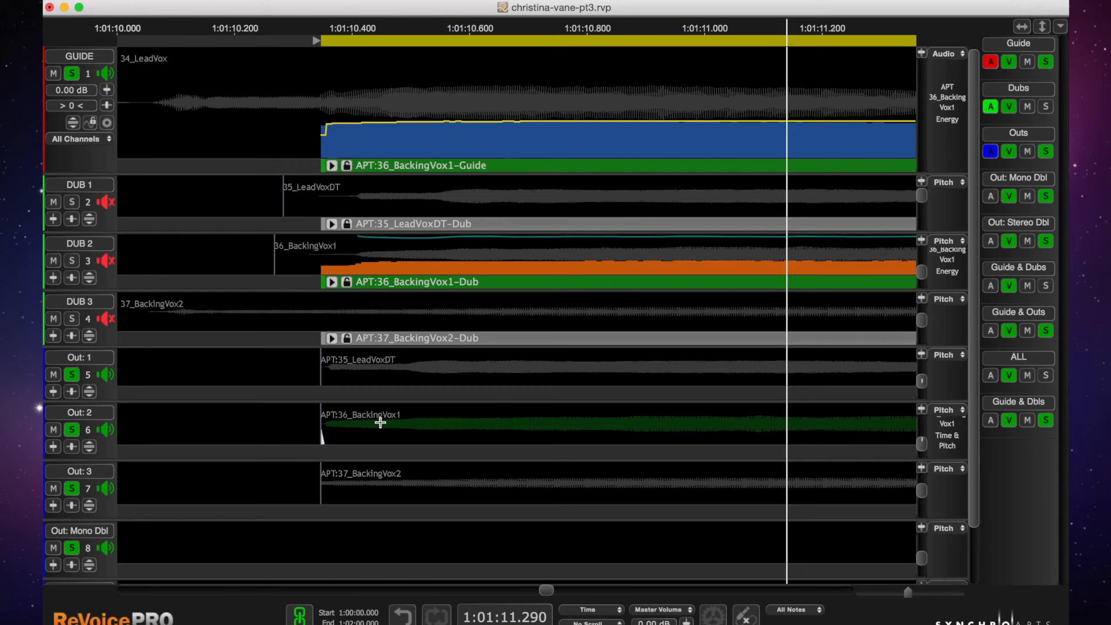
left_click(381, 364)
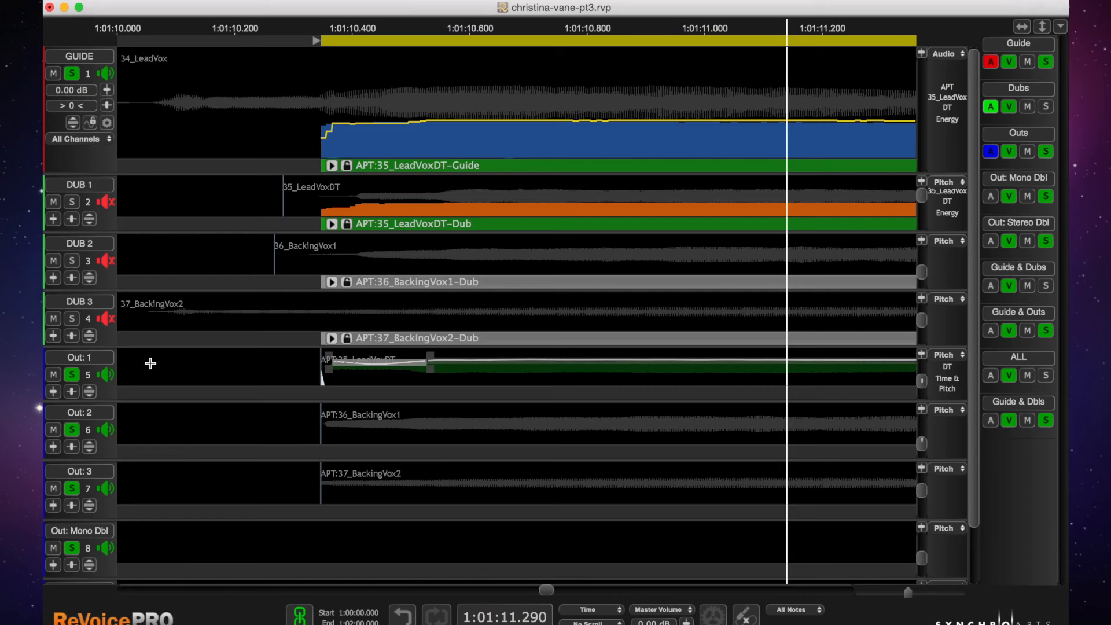
left_click(509, 483)
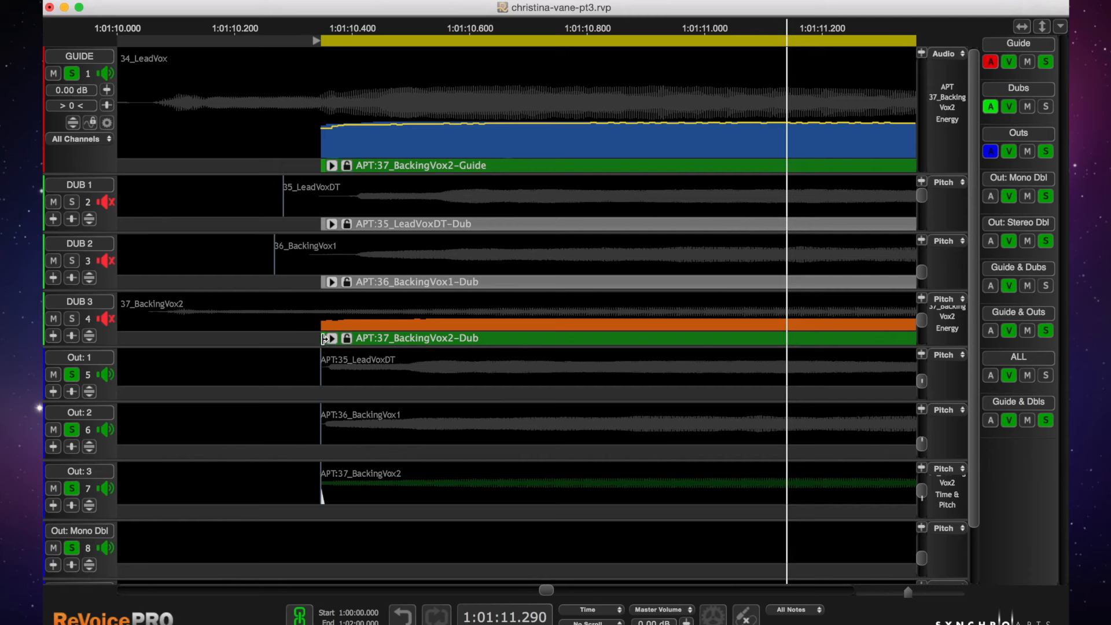
Extend the BackingVox2 APT dub region back to about 1:01:10.2 and its guide region to about 1:01:10.17, and reprocess the output
left_click_drag(323, 338, 145, 326)
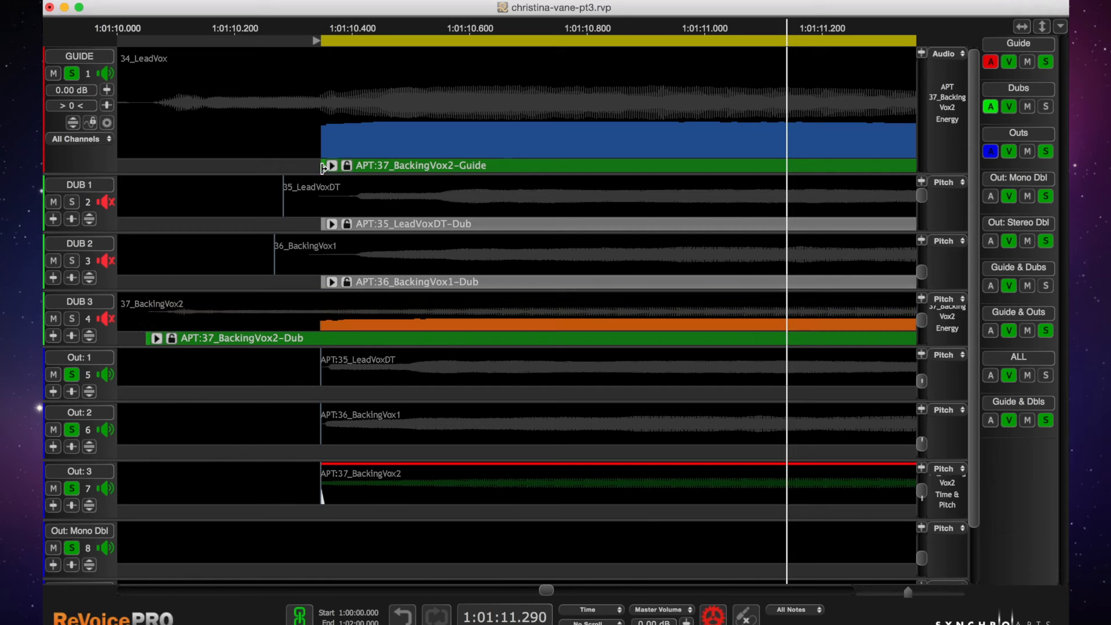
left_click_drag(324, 168, 131, 156)
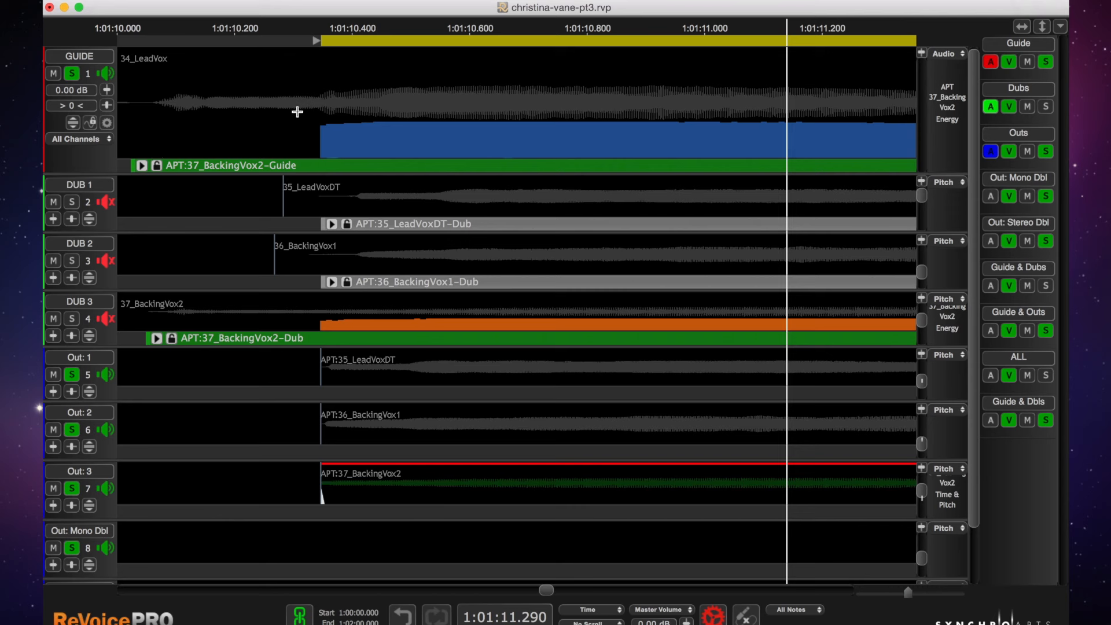
left_click(716, 617)
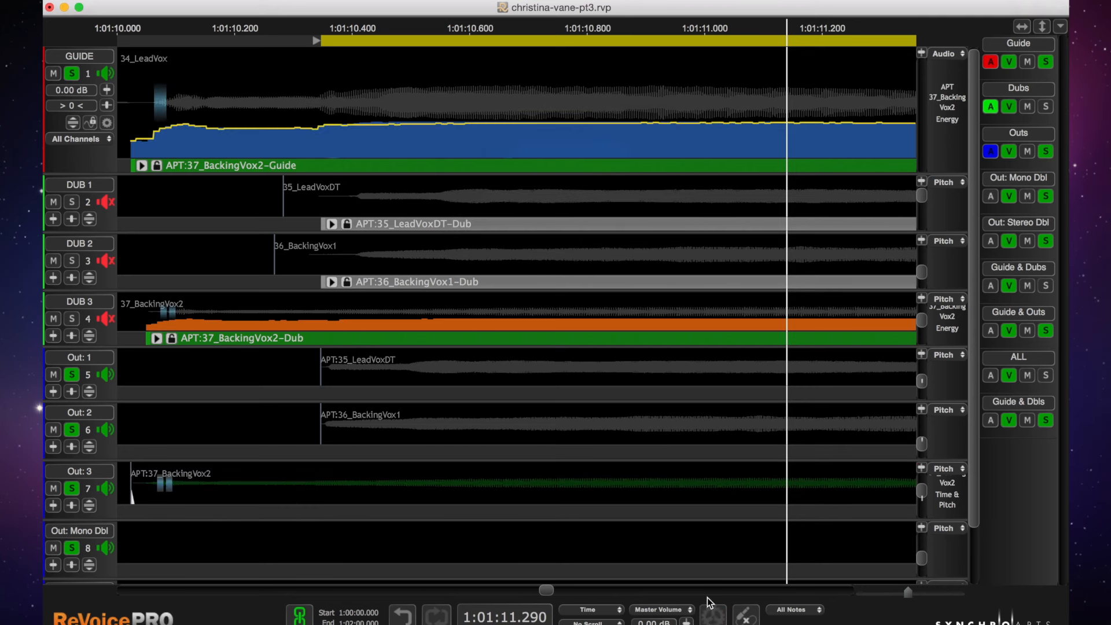
Delete the playback range and play the aligned outputs with the guide from 1:01:10.172
left_click(132, 29)
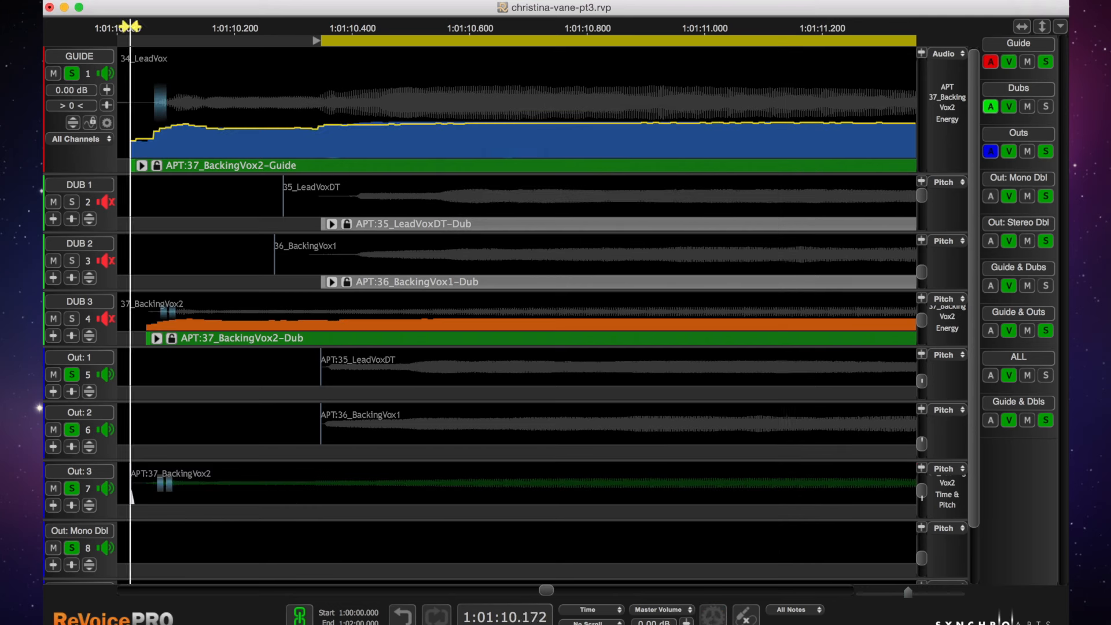
right_click(425, 41)
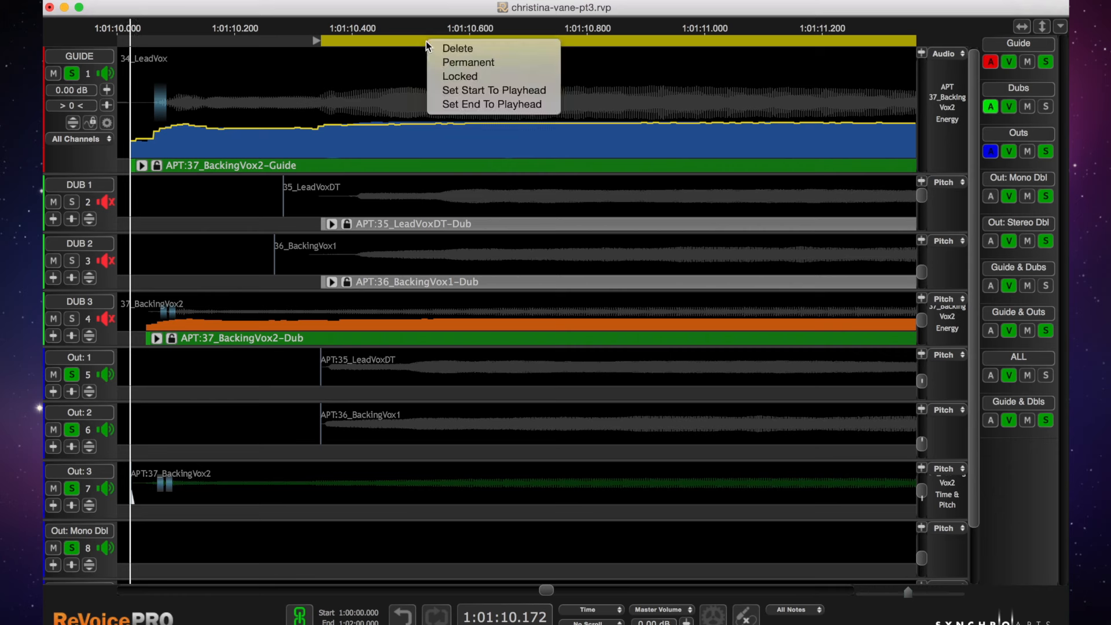
left_click(450, 47)
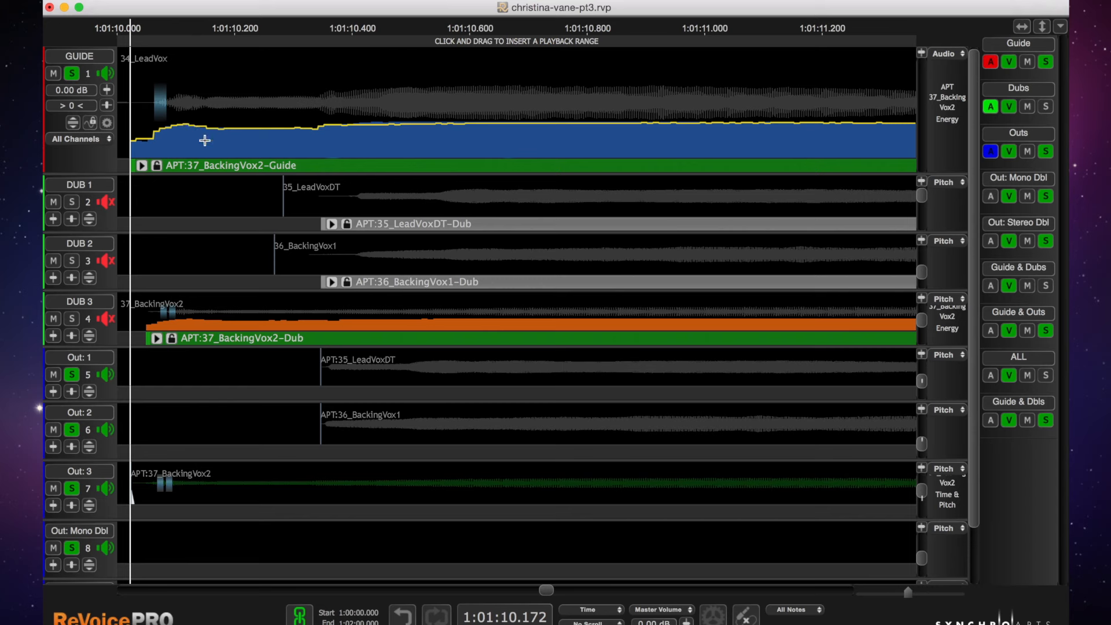
key("space")
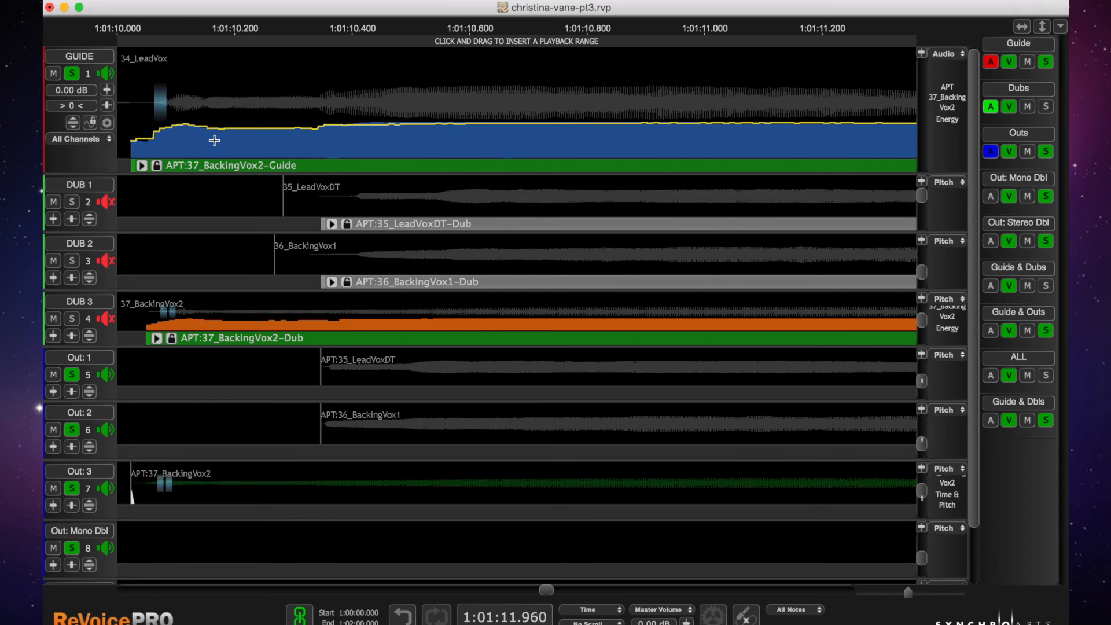